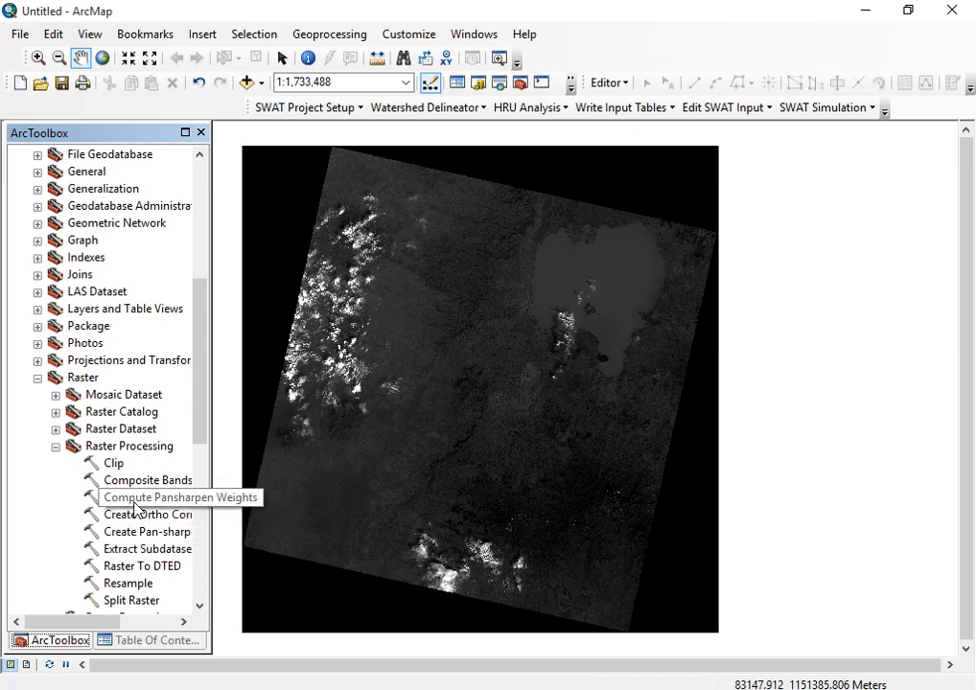
{"action": "double_click", "coordinate": [113, 487]}
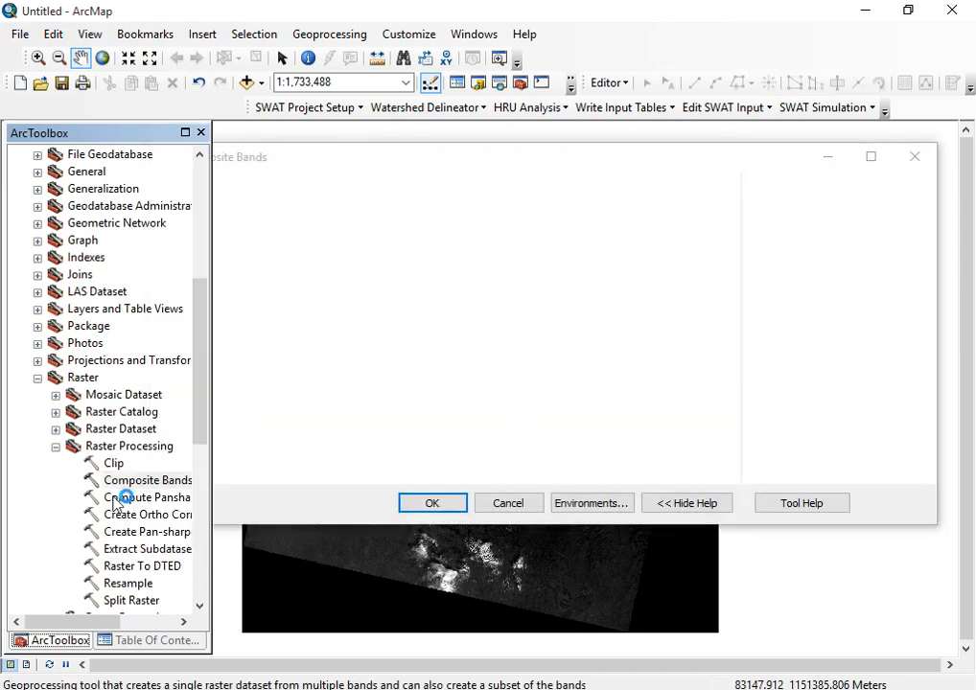
{"action": "left_click", "coordinate": [670, 211]}
{"action": "left_click", "coordinate": [326, 225]}
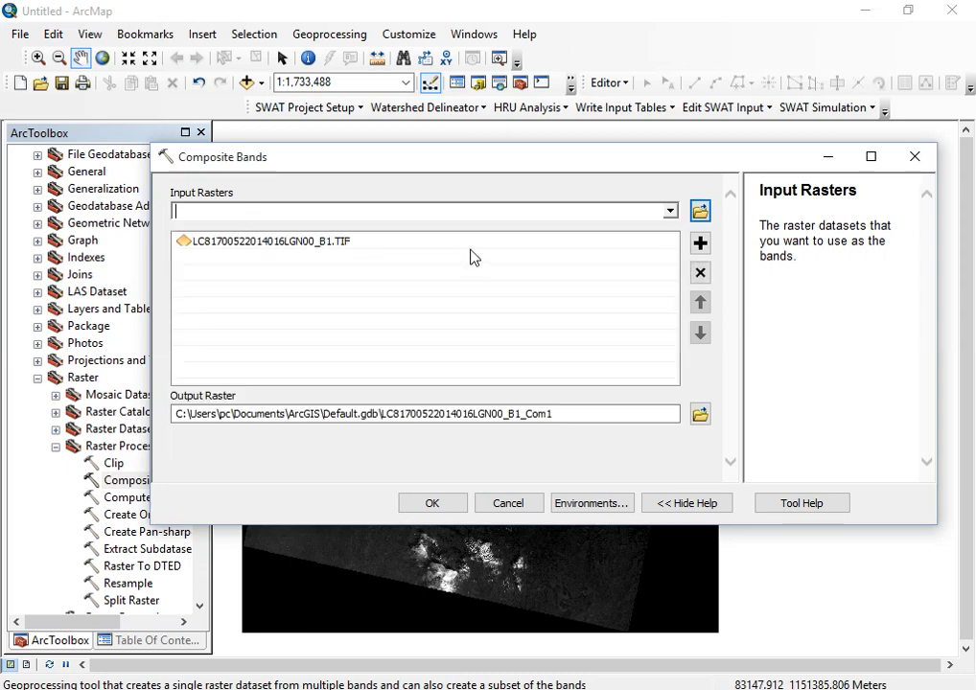
{"action": "left_click", "coordinate": [670, 211]}
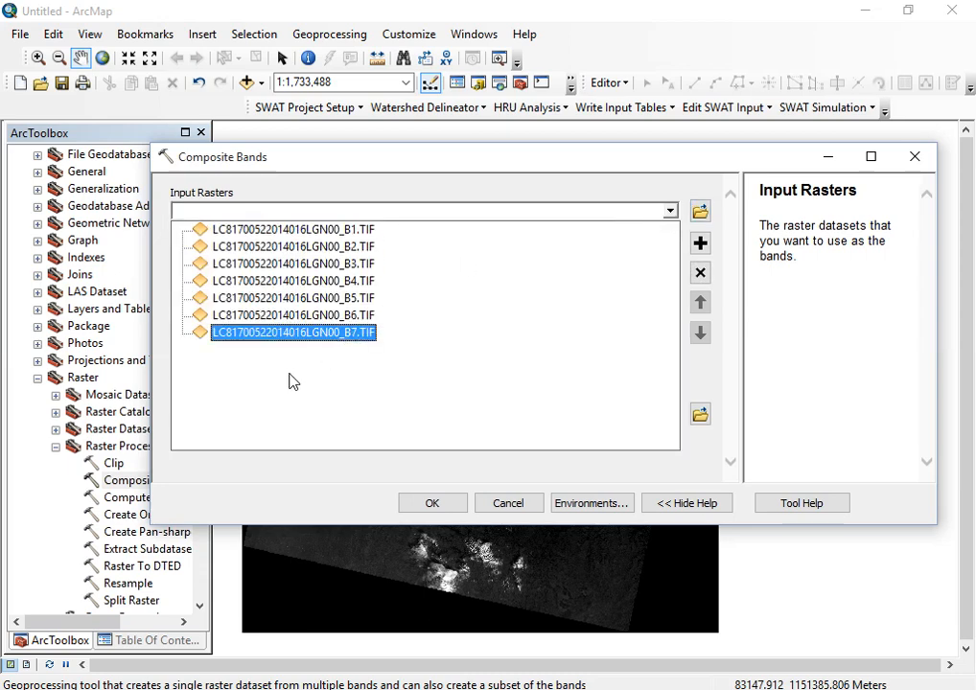
{"action": "left_click", "coordinate": [327, 247]}
{"action": "left_click", "coordinate": [670, 211]}
{"action": "left_click", "coordinate": [327, 263]}
{"action": "left_click", "coordinate": [670, 212]}
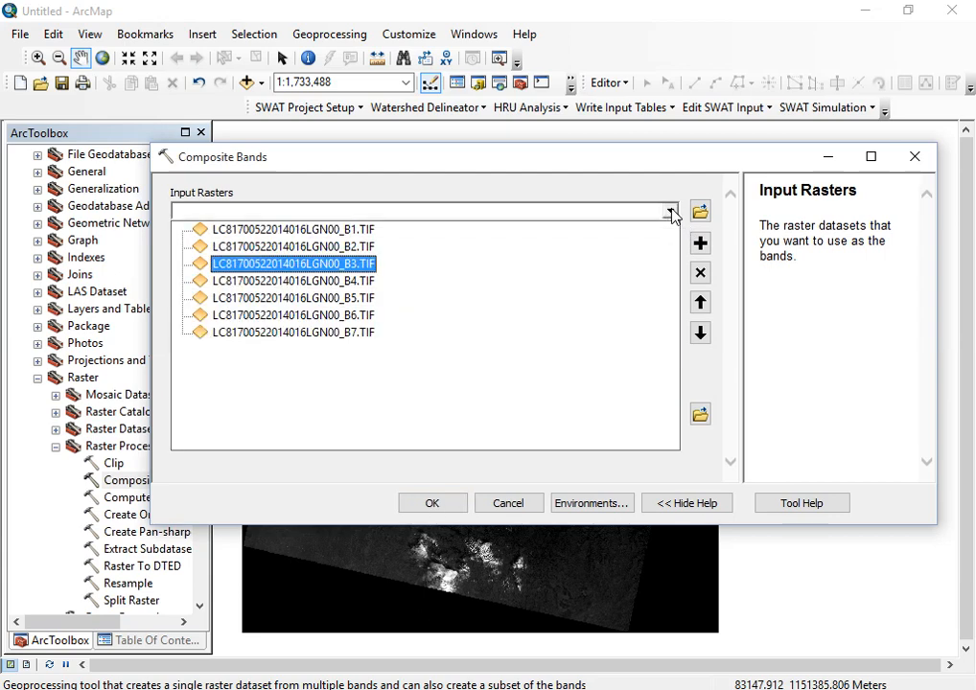
{"action": "left_click", "coordinate": [343, 282]}
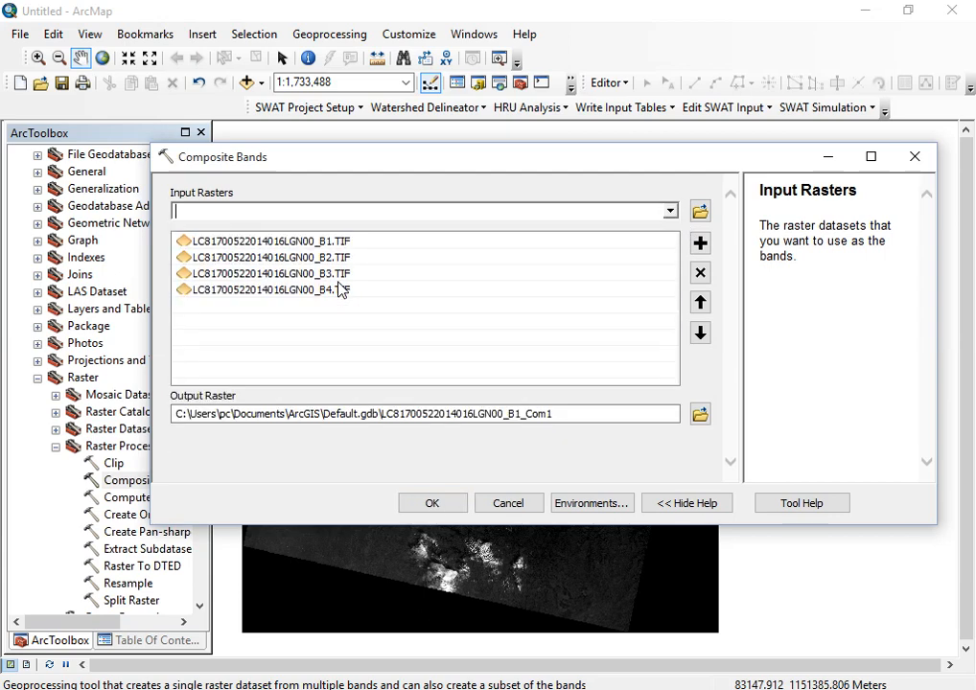
{"action": "left_click", "coordinate": [670, 211]}
{"action": "left_click", "coordinate": [365, 298]}
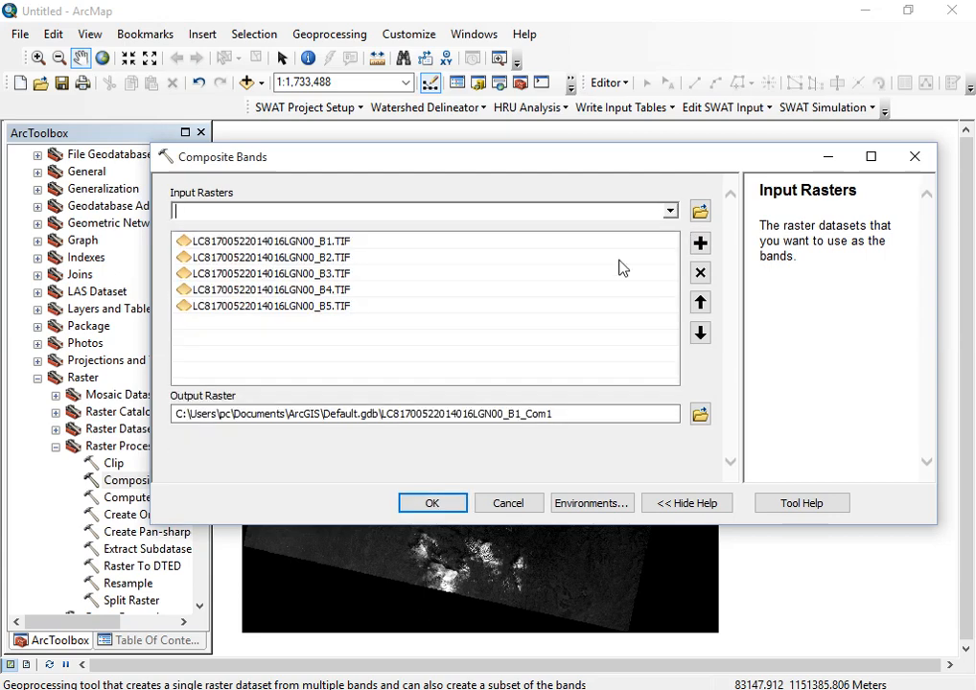
{"action": "left_click", "coordinate": [670, 211]}
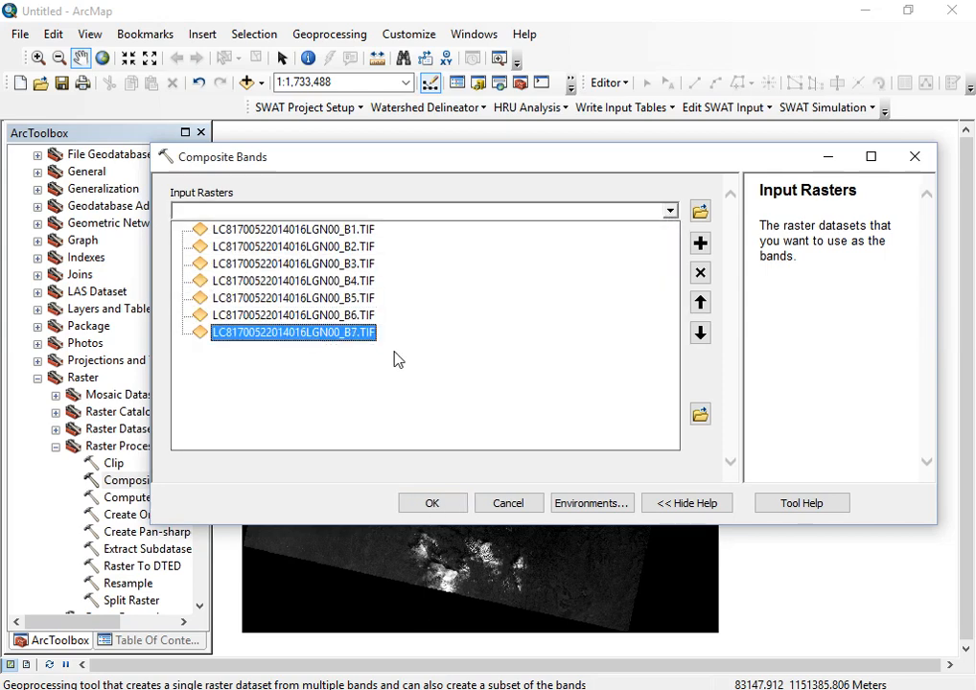
{"action": "left_click", "coordinate": [580, 314]}
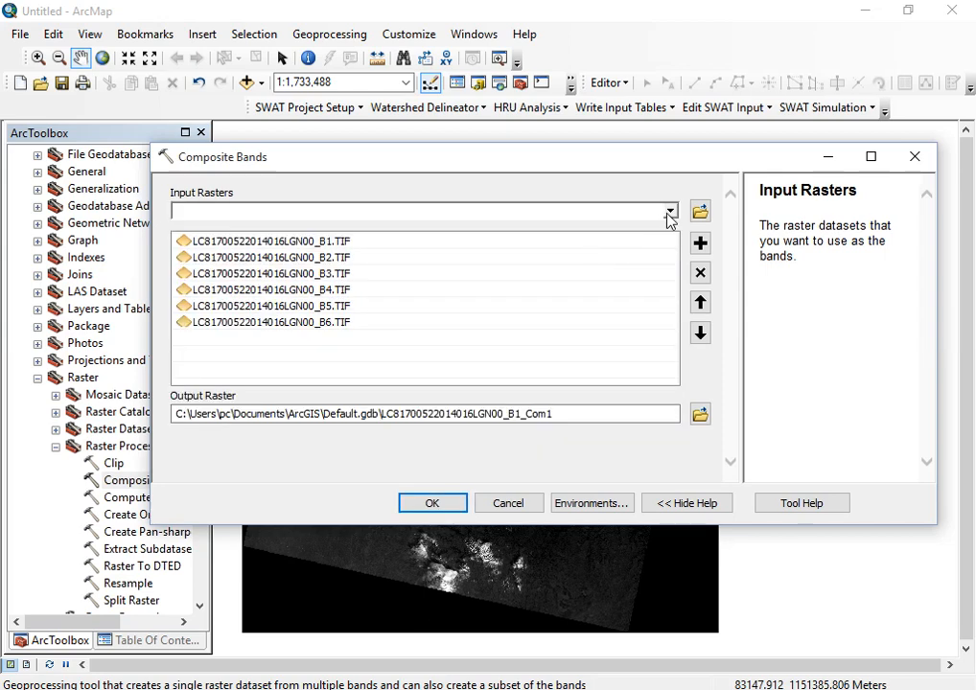
{"action": "left_click", "coordinate": [670, 213]}
{"action": "left_click", "coordinate": [353, 332]}
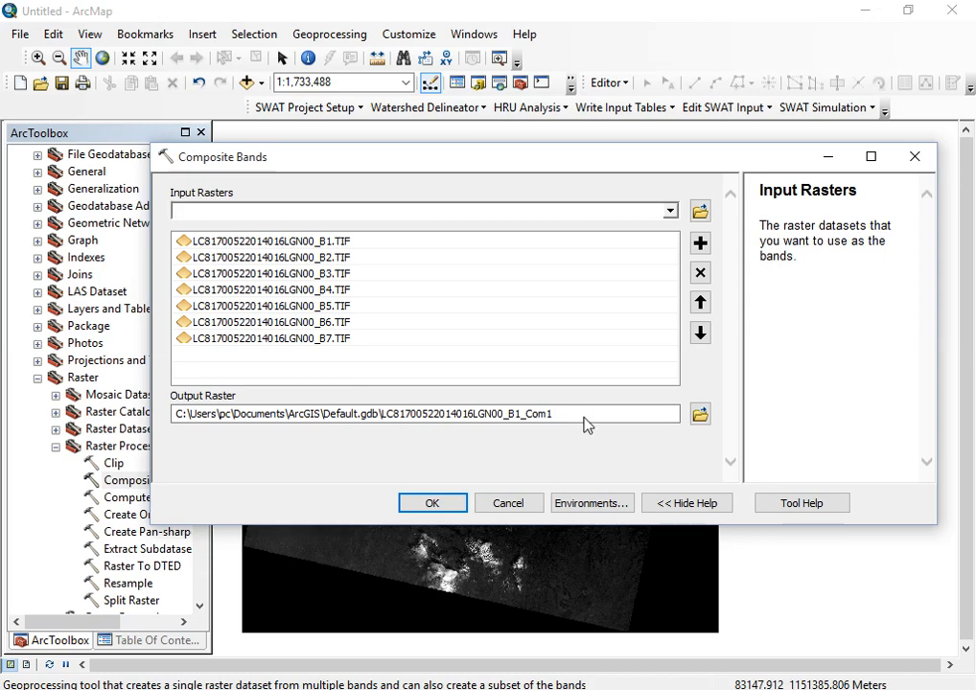
- Browse the output raster location to C:\Users\pc\Desktop, create a folder named New Folder_image there and open it
{"action": "left_click", "coordinate": [701, 415]}
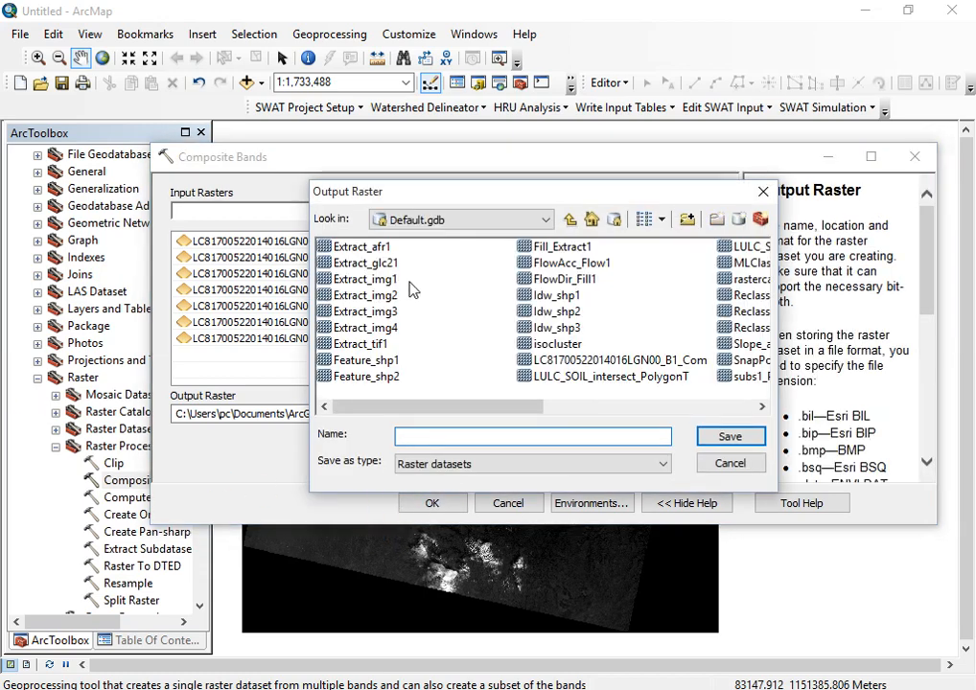
{"action": "left_click", "coordinate": [570, 220]}
{"action": "left_click", "coordinate": [460, 221]}
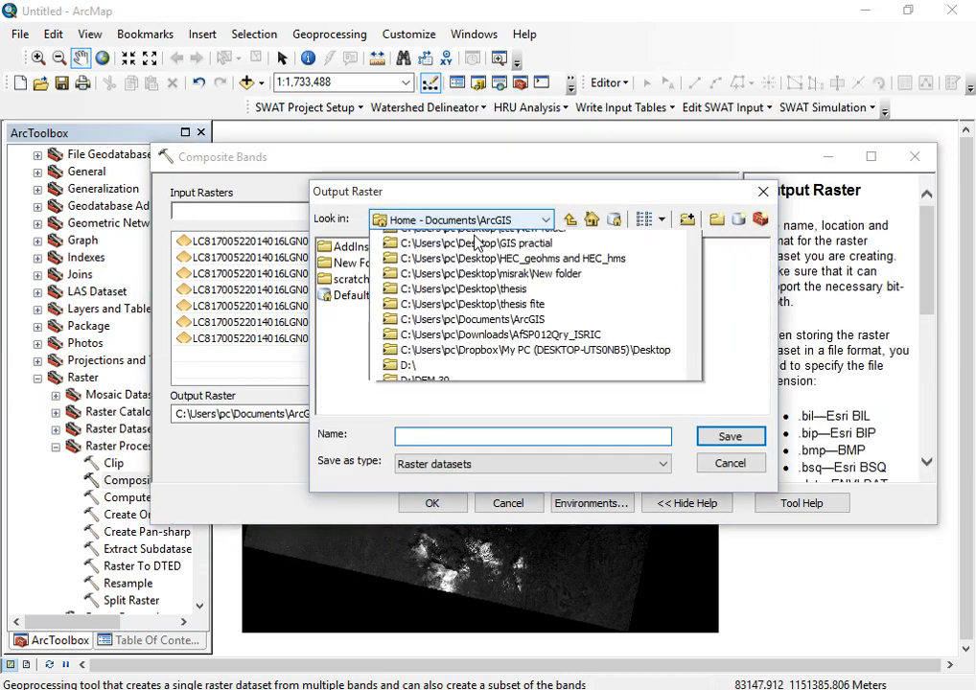
{"action": "left_click", "coordinate": [476, 301]}
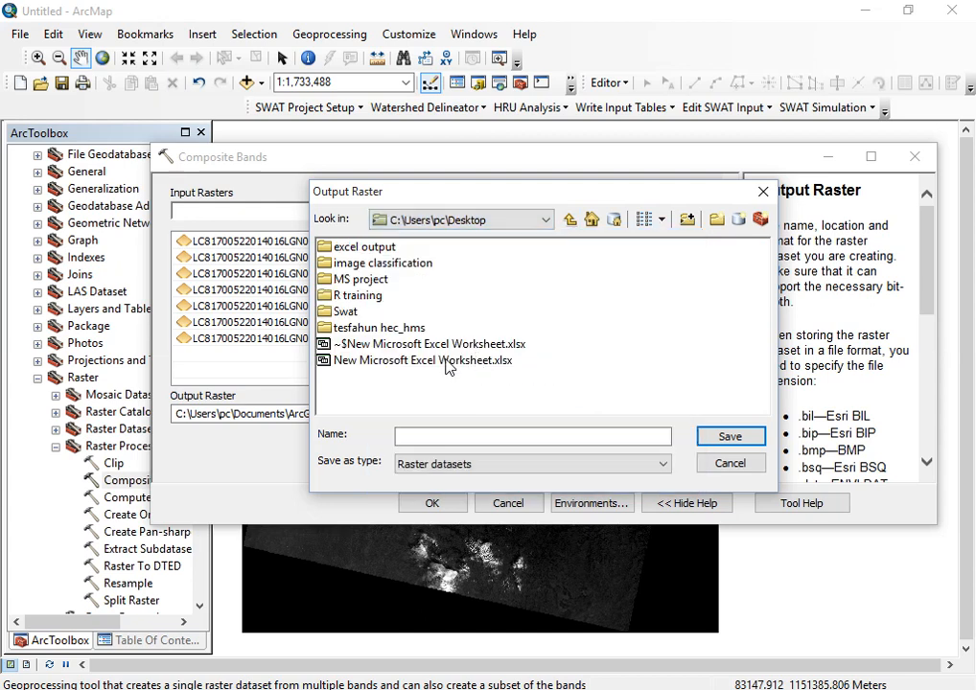
{"action": "left_click", "coordinate": [451, 442]}
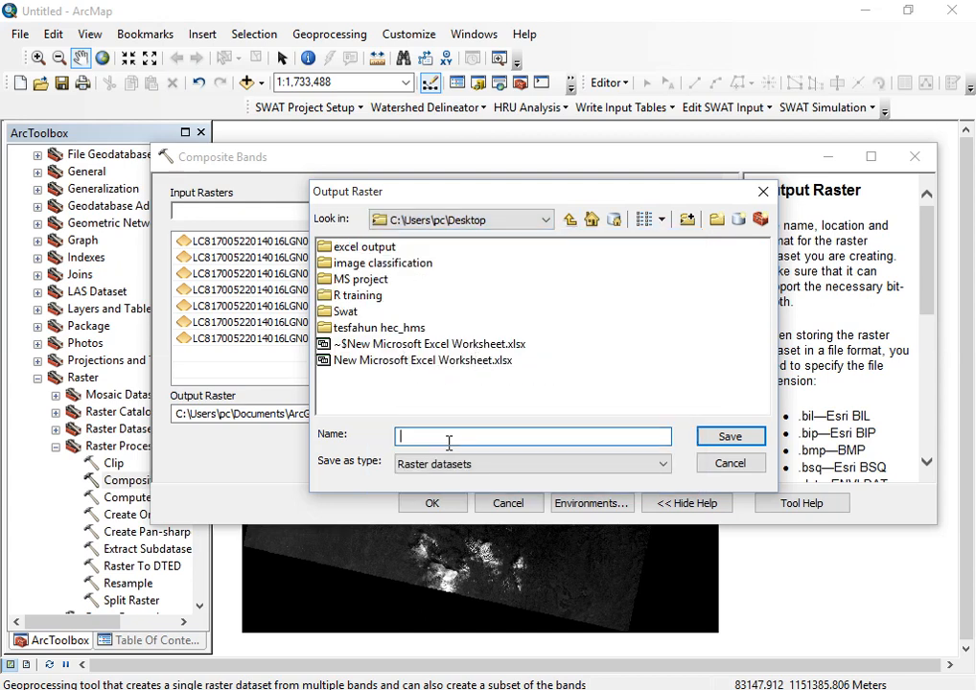
{"action": "left_click", "coordinate": [690, 221]}
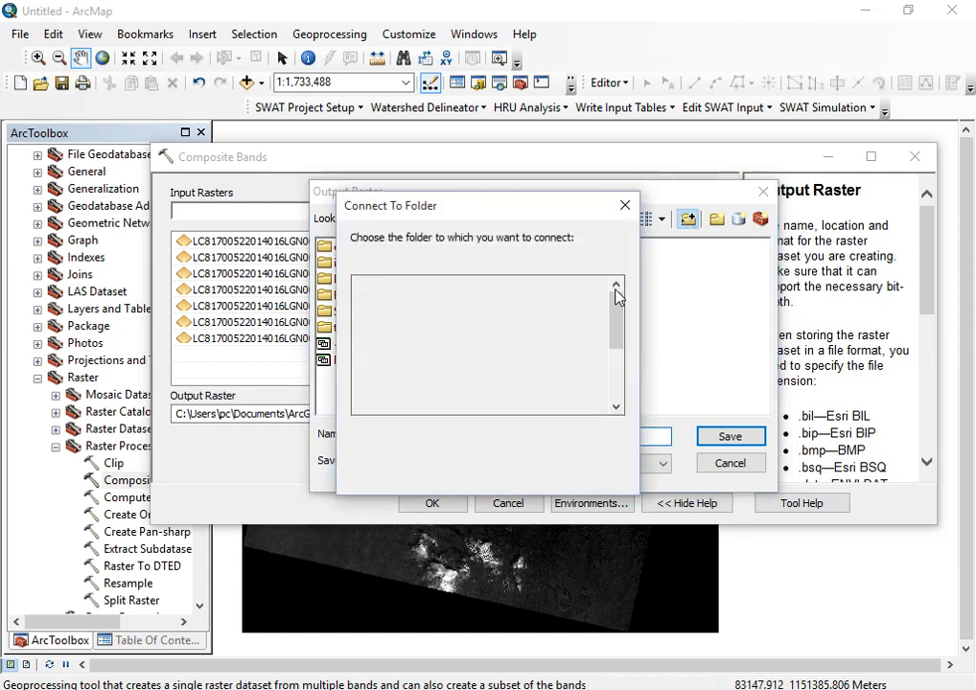
{"action": "left_click", "coordinate": [625, 205]}
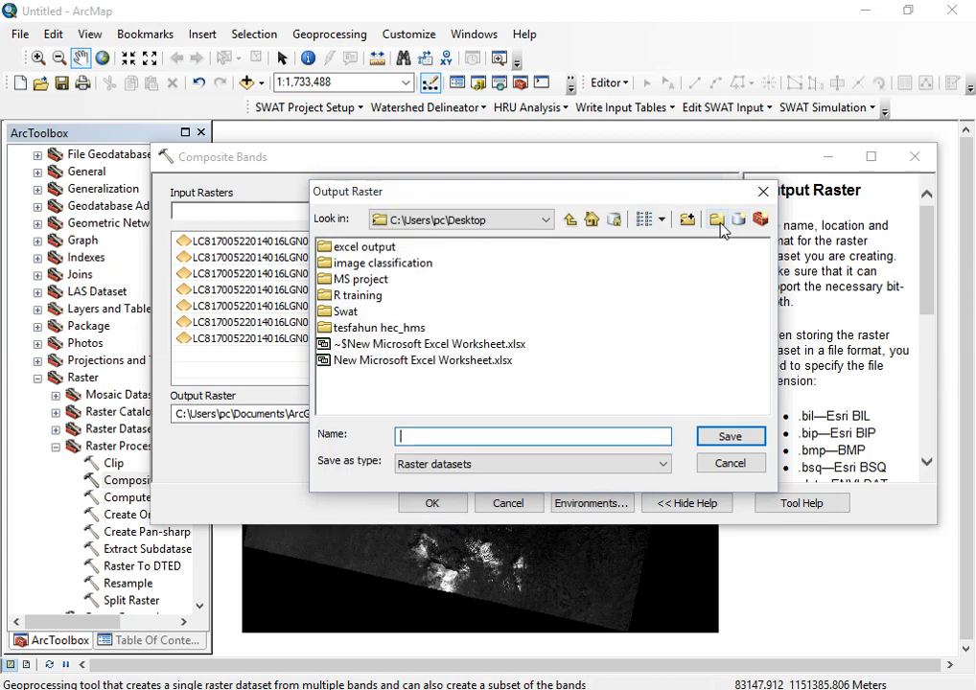
{"action": "left_click", "coordinate": [721, 230]}
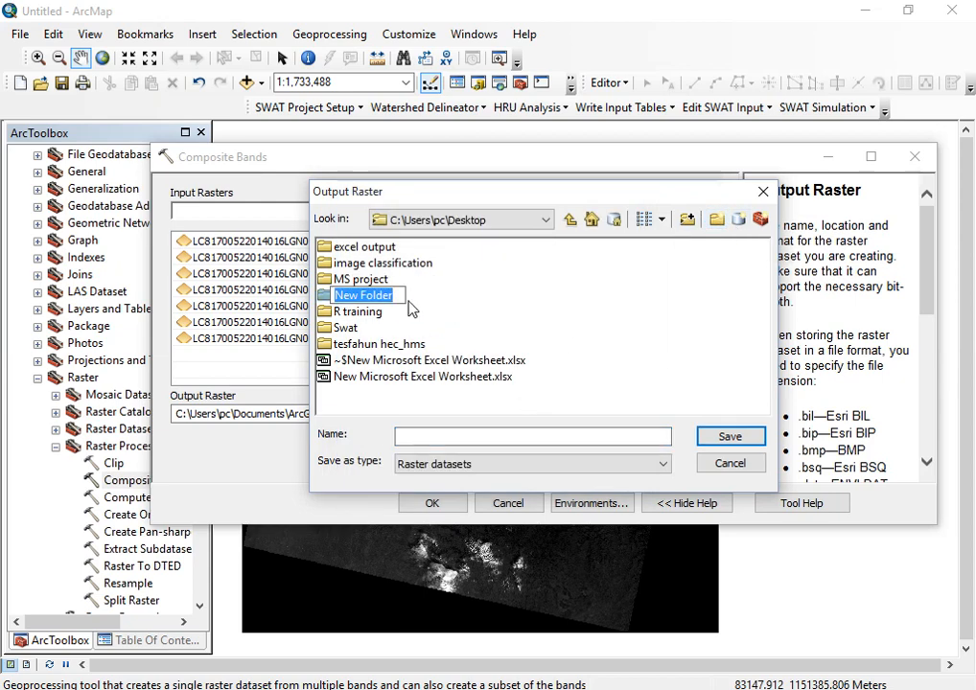
{"action": "left_click", "coordinate": [397, 298]}
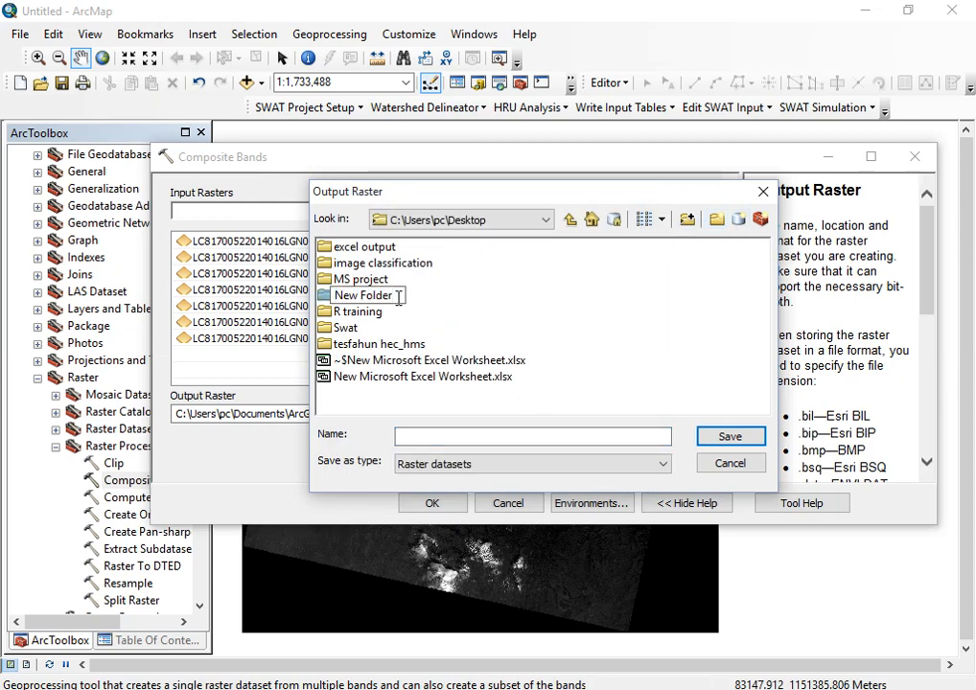
{"action": "type", "text": "_image"}
{"action": "key", "text": "Return"}
{"action": "double_click", "coordinate": [403, 298]}
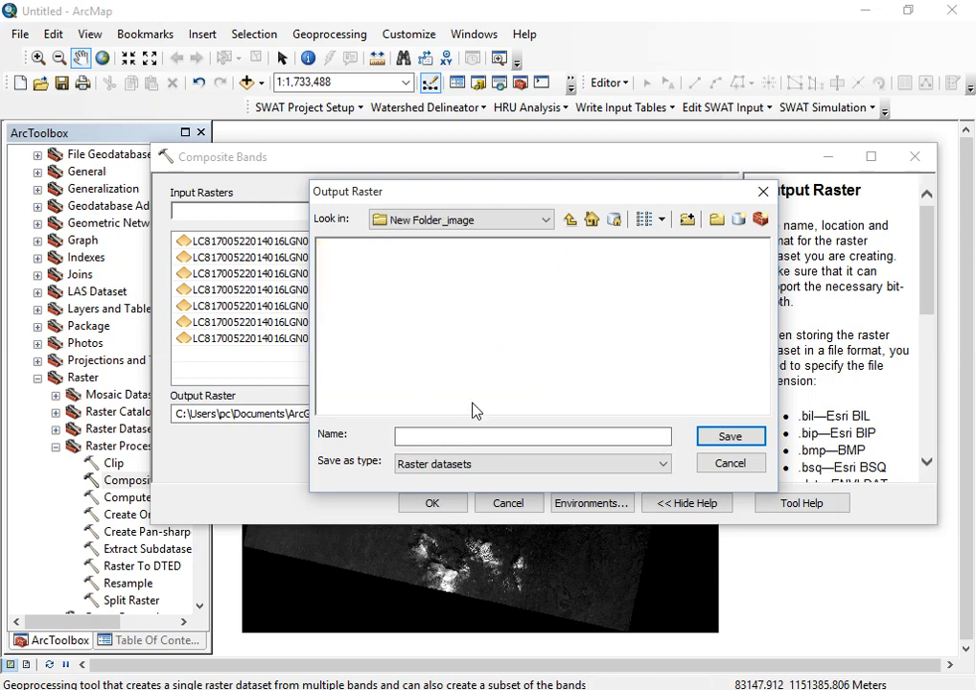
- Name the output raster Composite_image and save that output setting in New Folder_image
{"action": "left_click", "coordinate": [470, 440]}
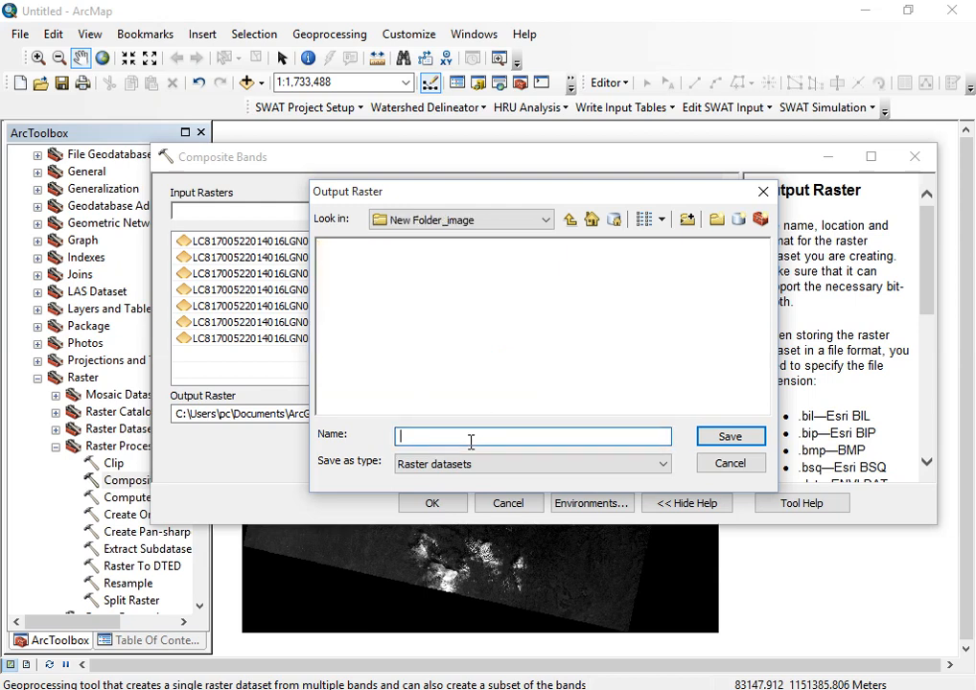
{"action": "type", "text": "Compos"}
{"action": "type", "text": "ite_image"}
{"action": "left_click", "coordinate": [737, 438]}
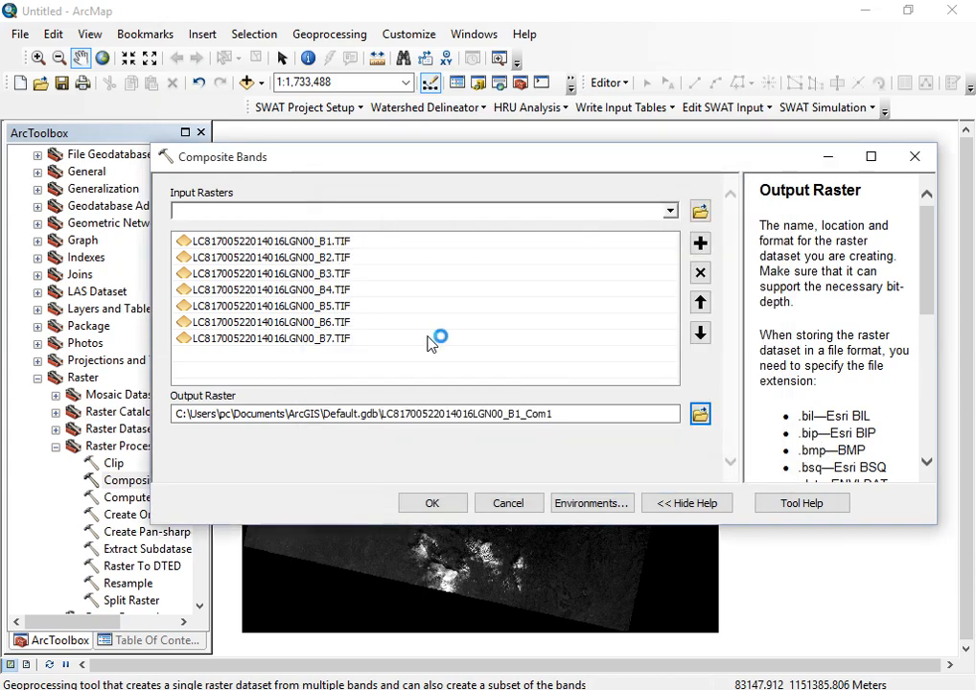
- Shorten the output raster name to Compo_image and try to run the band compositing
{"action": "left_click", "coordinate": [396, 436]}
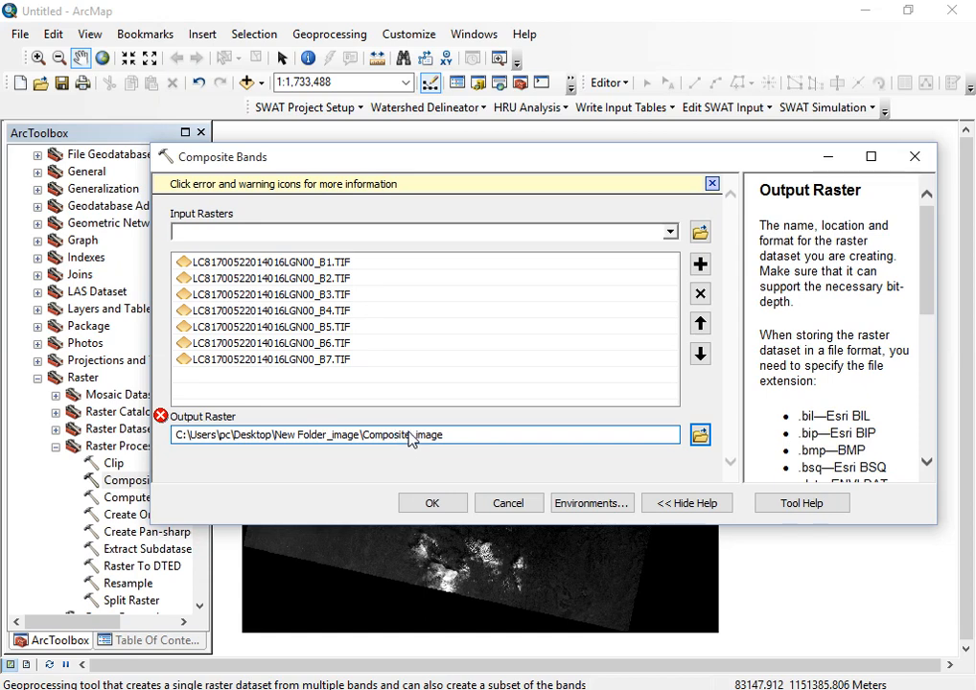
{"action": "key", "text": "BackSpace"}
{"action": "key", "text": "BackSpace"}
{"action": "key", "text": "BackSpace"}
{"action": "key", "text": "BackSpace"}
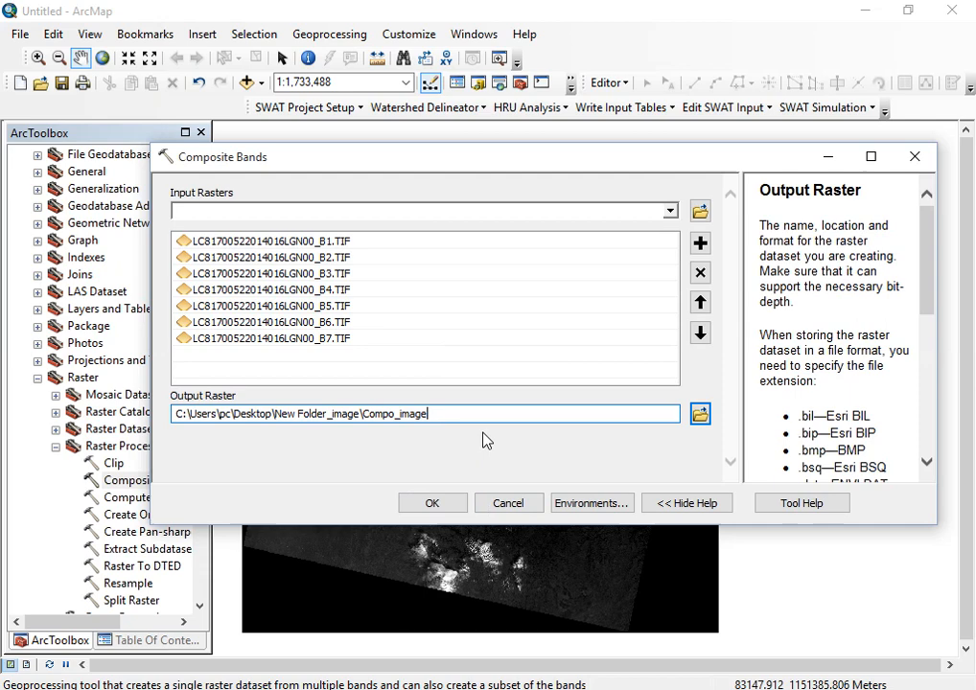
{"action": "left_click", "coordinate": [431, 503]}
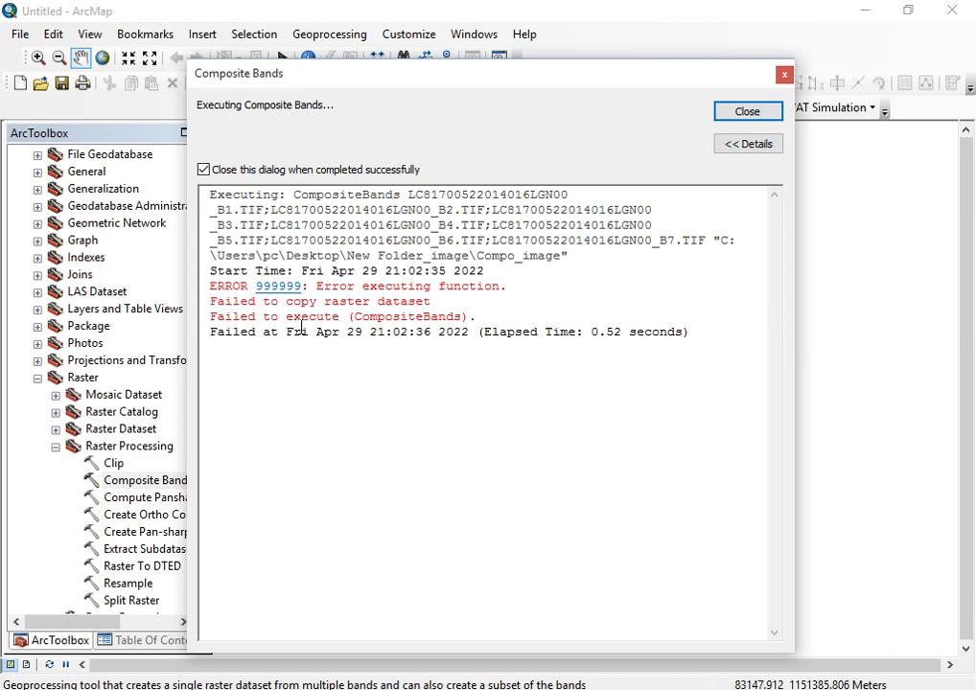
{"action": "left_click", "coordinate": [767, 113]}
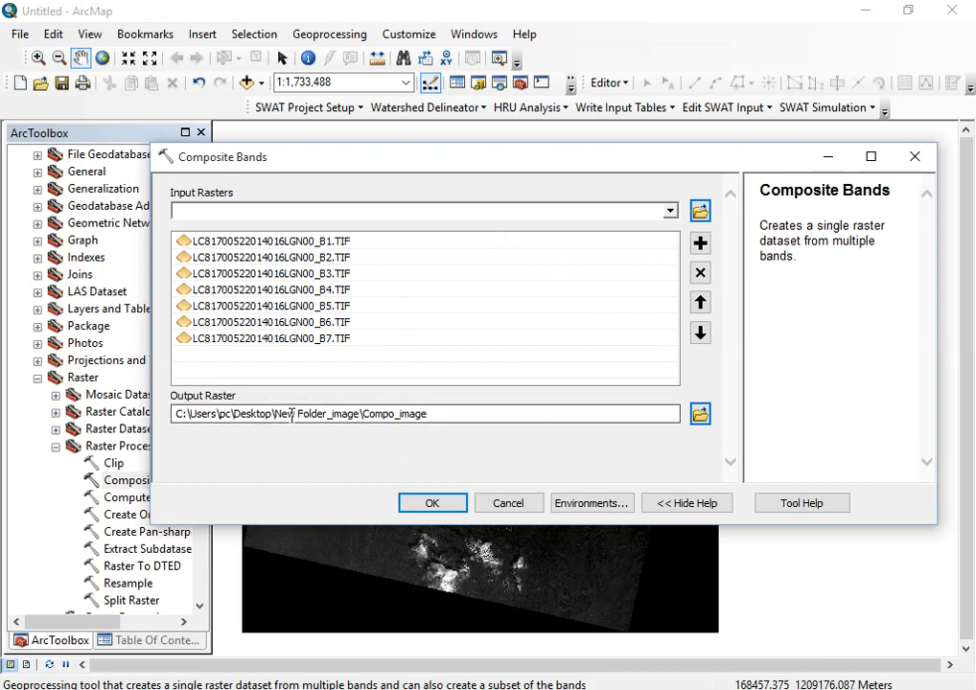
{"action": "left_click", "coordinate": [701, 414]}
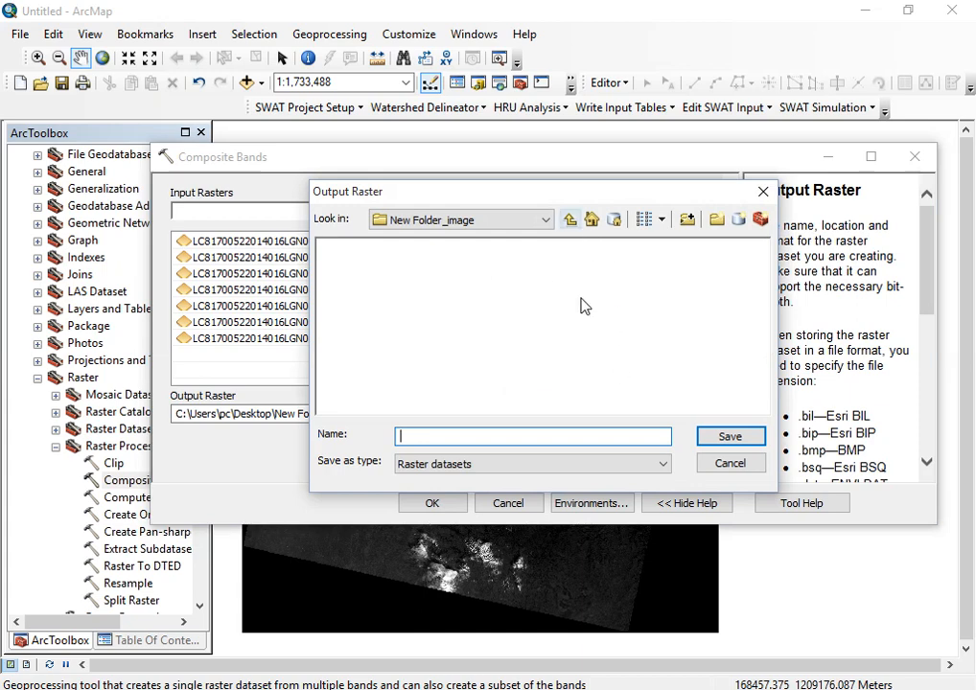
{"action": "left_click", "coordinate": [763, 193]}
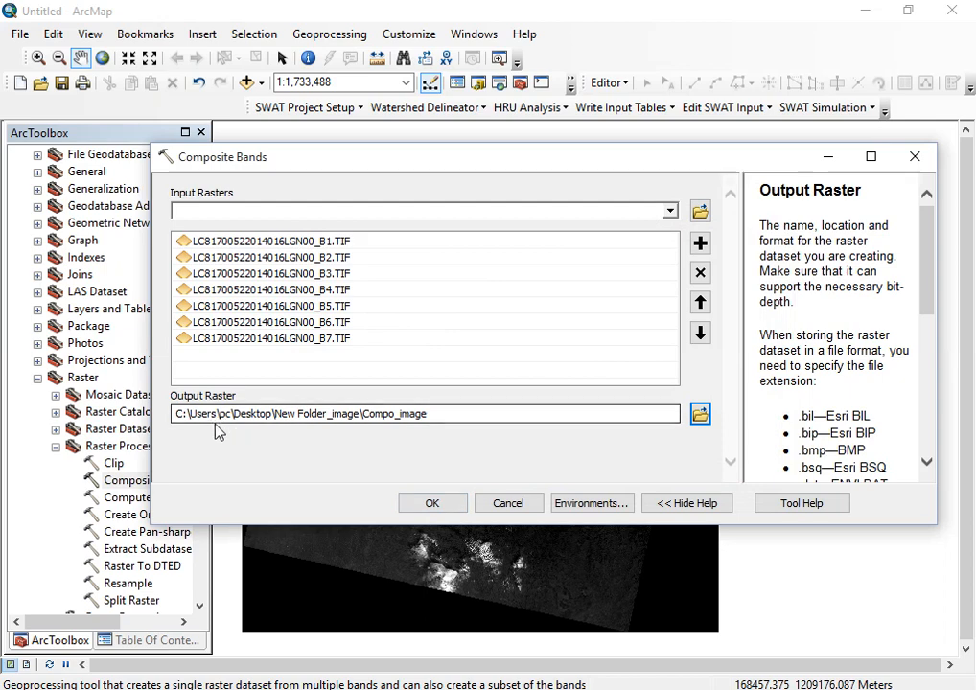
{"action": "left_click", "coordinate": [433, 415]}
{"action": "key", "text": "BackSpace"}
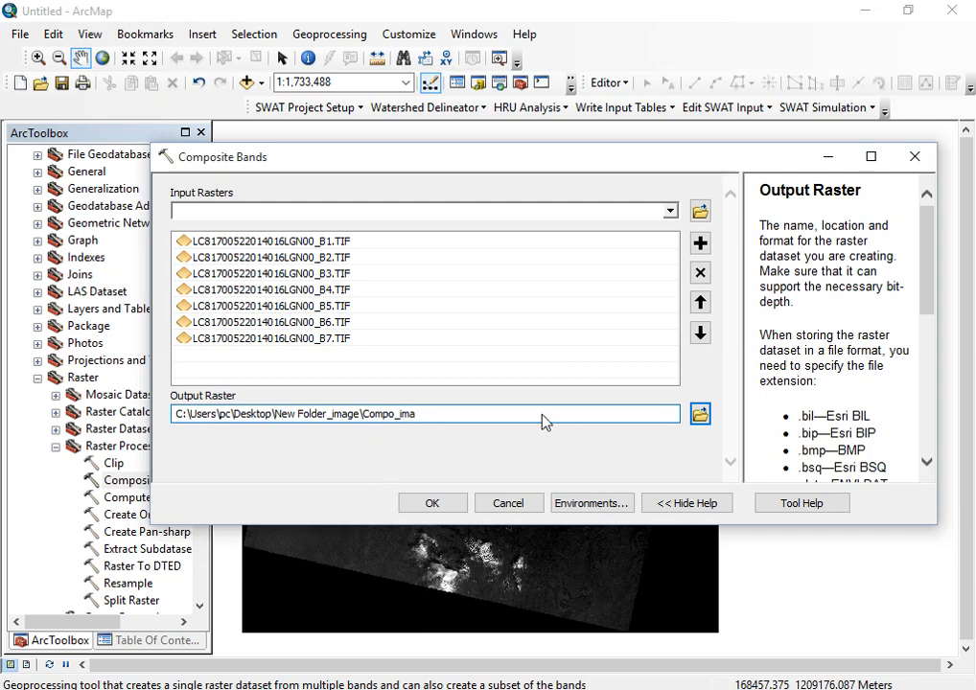
- Set the output raster to composite_image in the Default.gdb geodatabase of Documents\ArcGIS and run the Composite Bands tool
{"action": "left_click", "coordinate": [700, 414]}
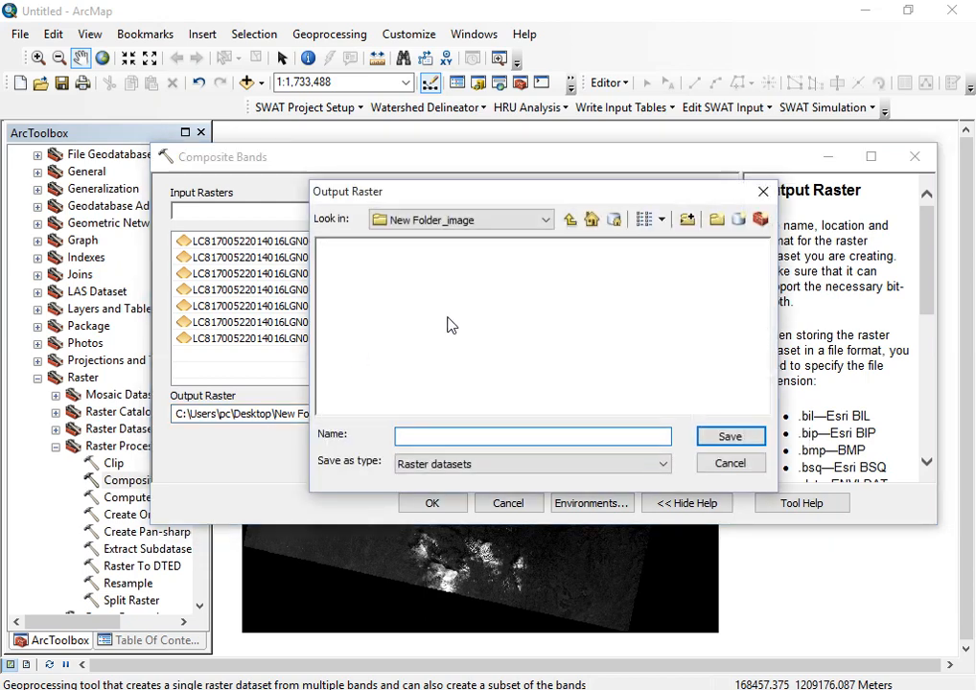
{"action": "left_click", "coordinate": [539, 223]}
{"action": "scroll", "coordinate": [460, 354], "scroll_direction": "up", "scroll_amount": 2}
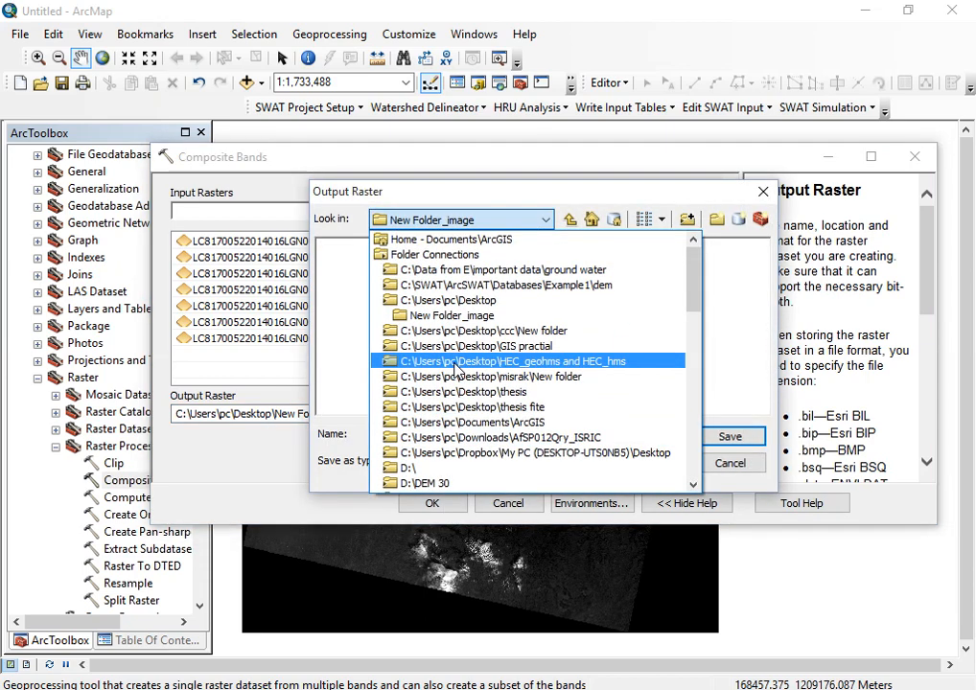
{"action": "left_click", "coordinate": [452, 242]}
{"action": "left_click", "coordinate": [360, 302]}
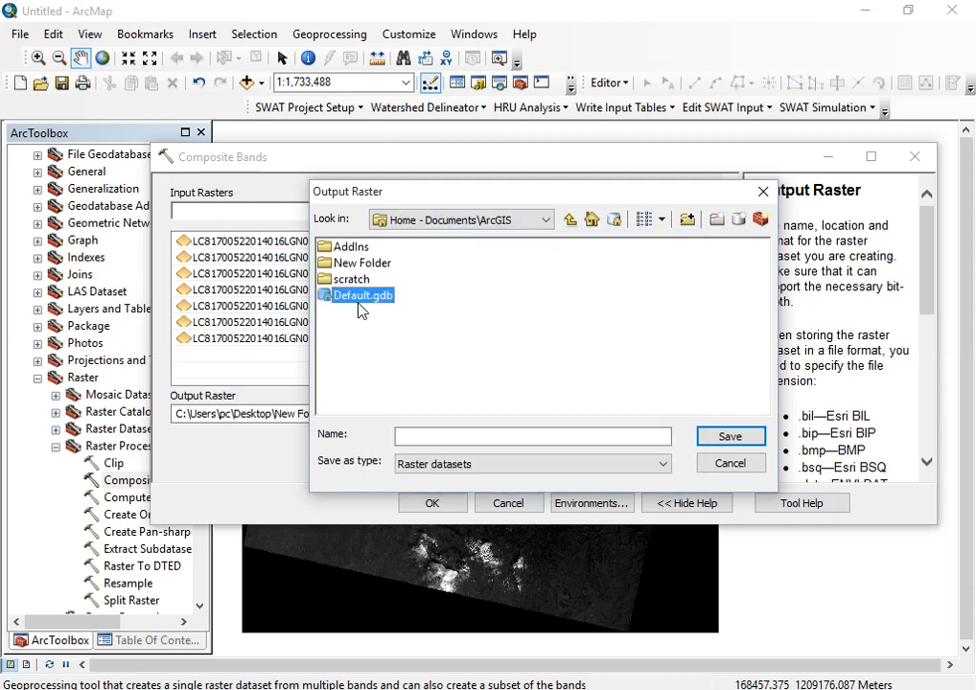
{"action": "left_click", "coordinate": [729, 438]}
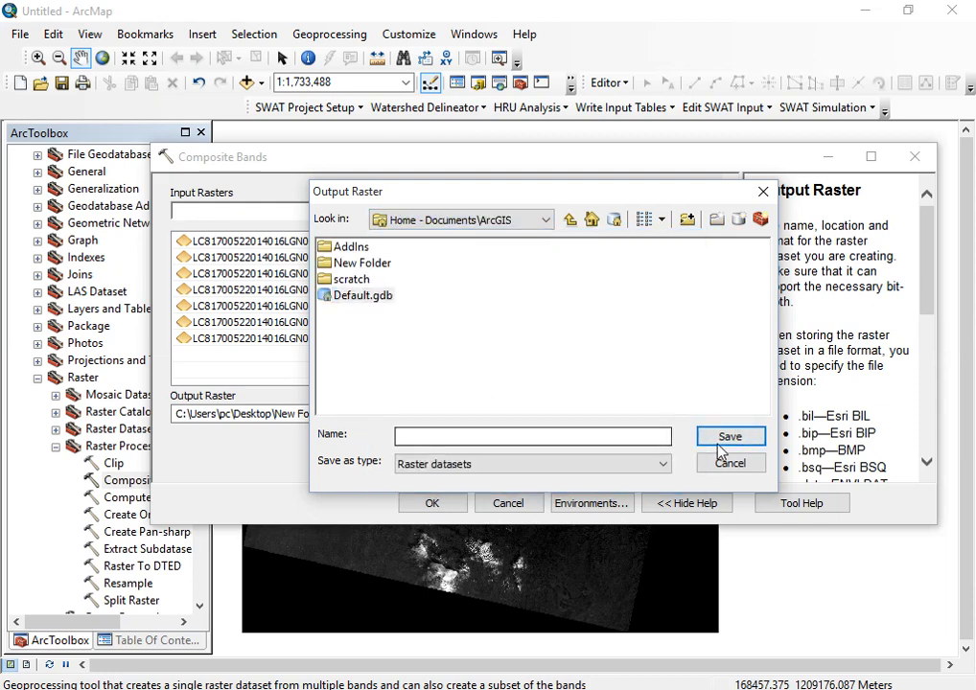
{"action": "left_click", "coordinate": [350, 296]}
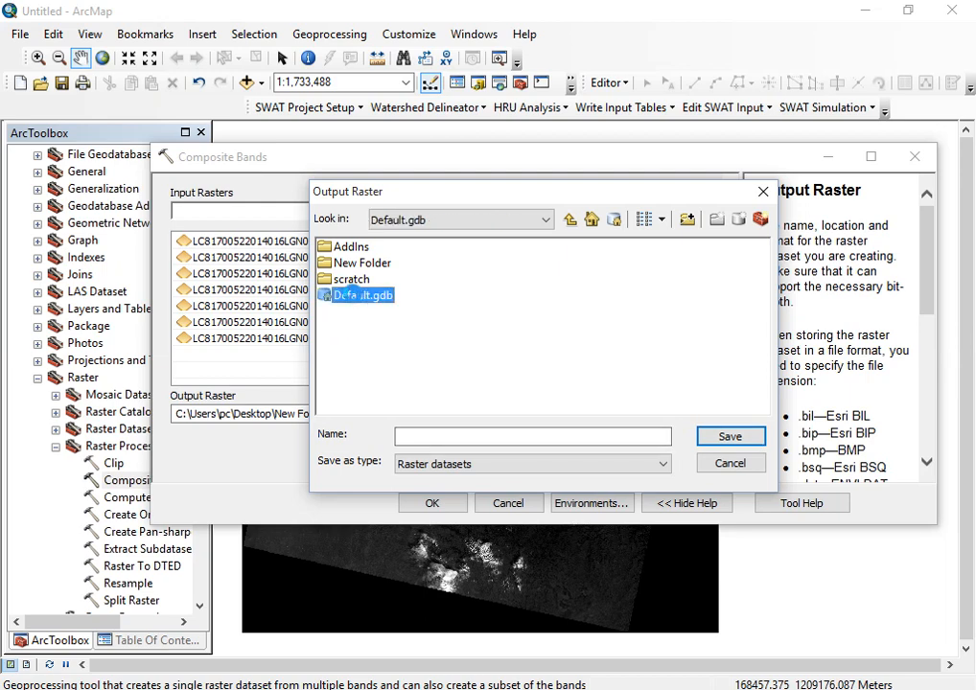
{"action": "double_click", "coordinate": [350, 296]}
{"action": "left_click", "coordinate": [435, 438]}
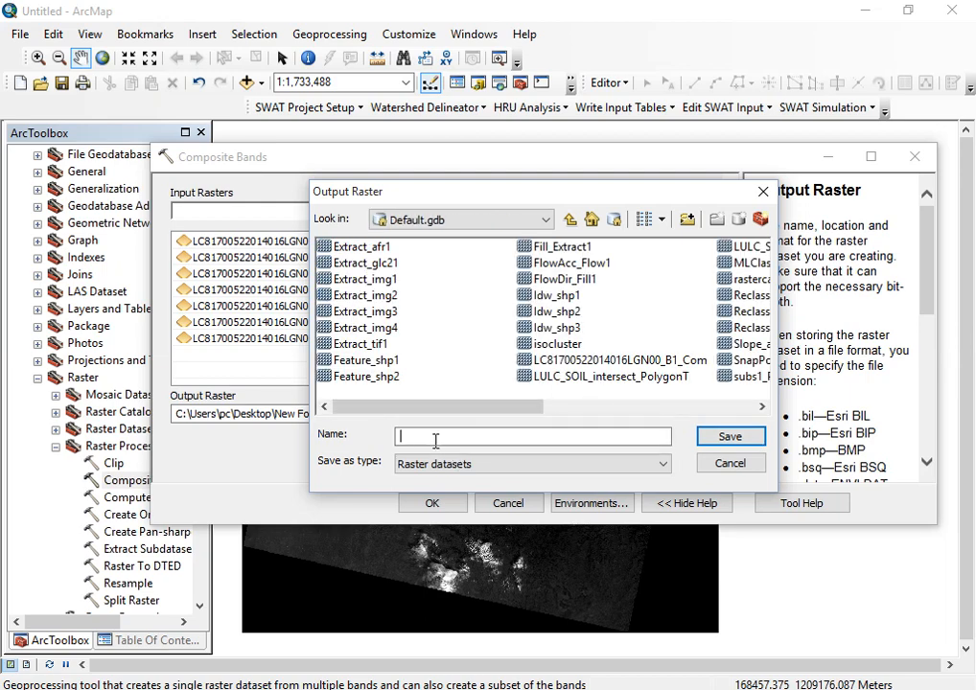
{"action": "type", "text": "composite_image"}
{"action": "left_click", "coordinate": [734, 437]}
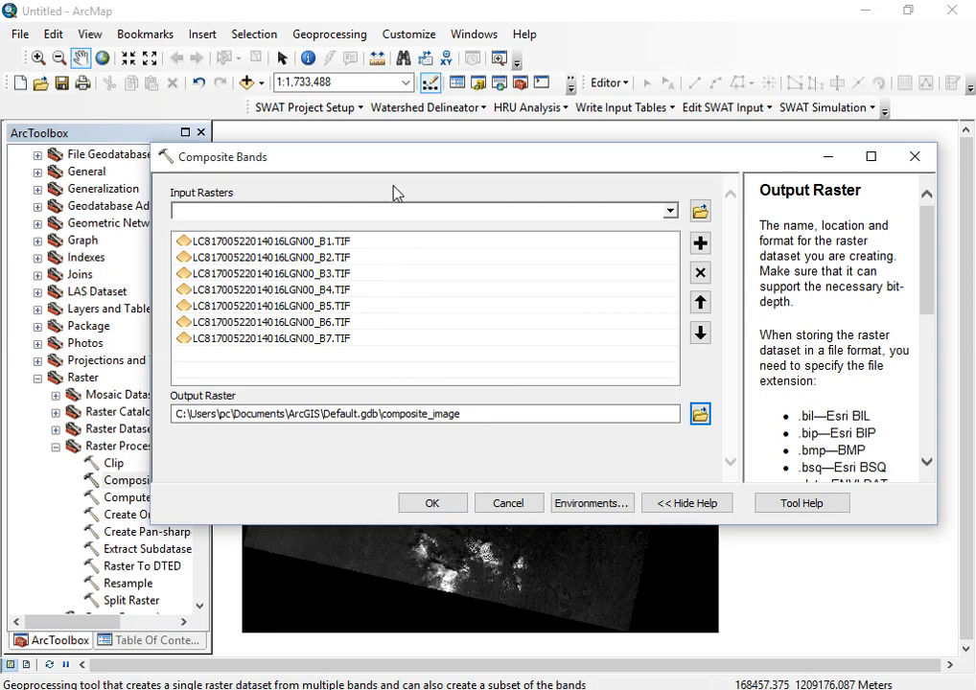
{"action": "left_click", "coordinate": [427, 503]}
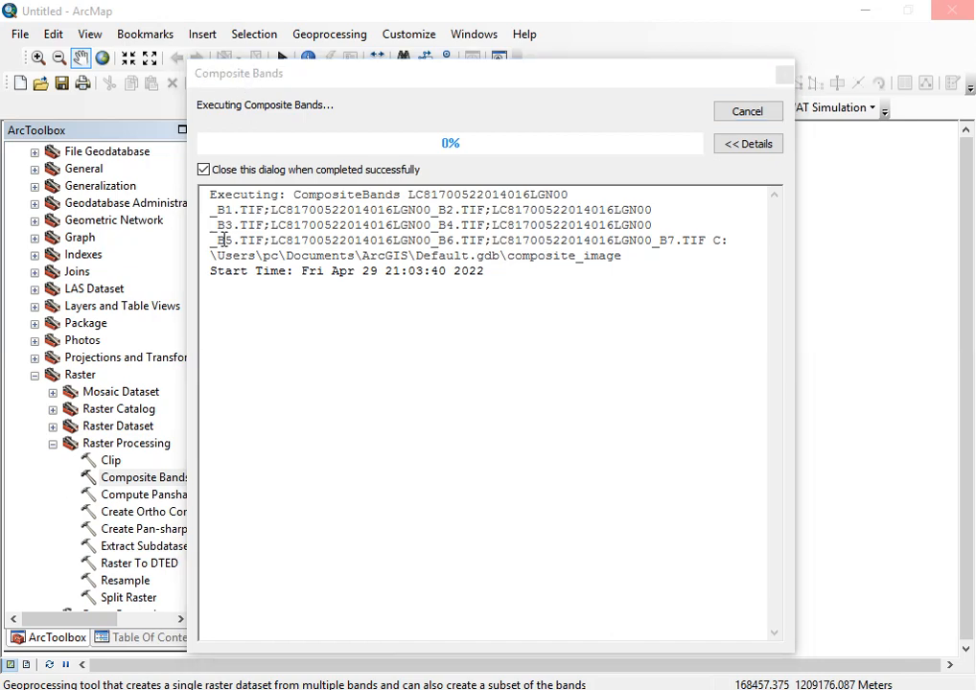
{"action": "mouse_move", "coordinate": [395, 689]}
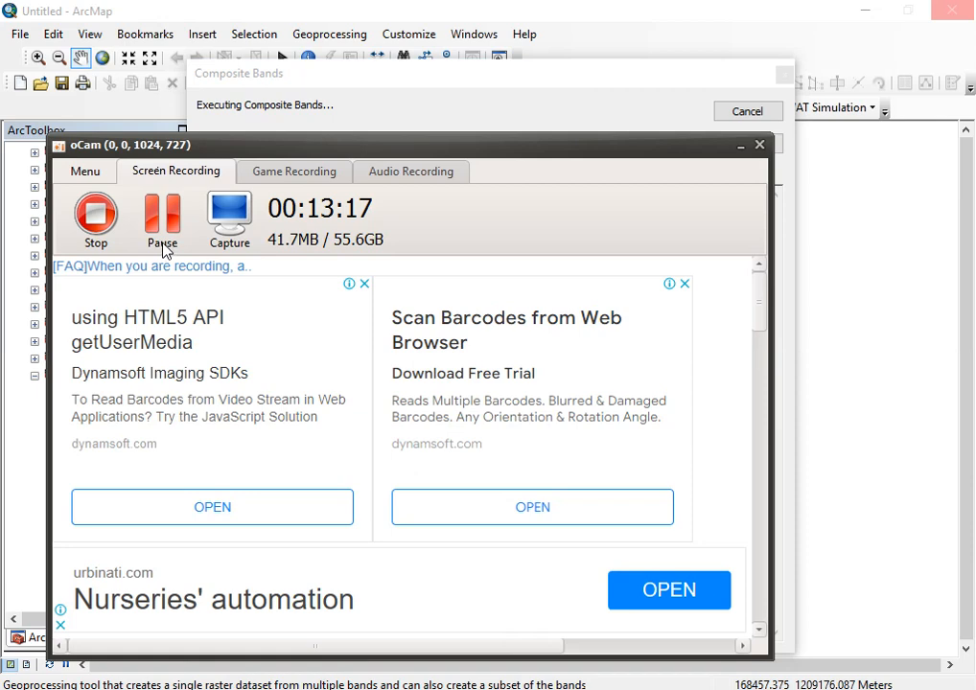
{"action": "left_click", "coordinate": [163, 247]}
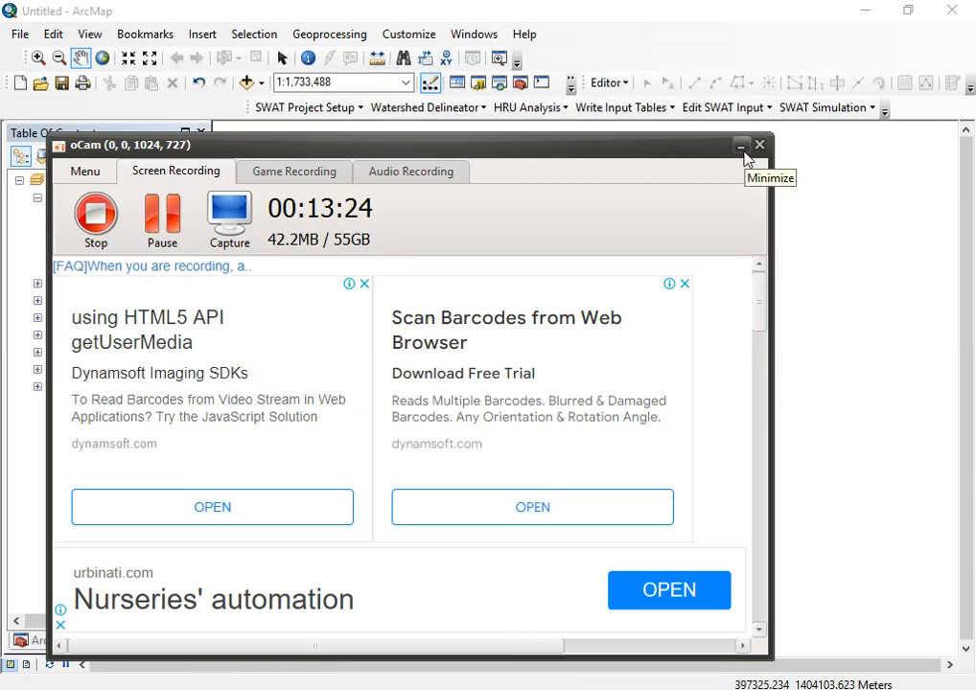
{"action": "left_click", "coordinate": [743, 150]}
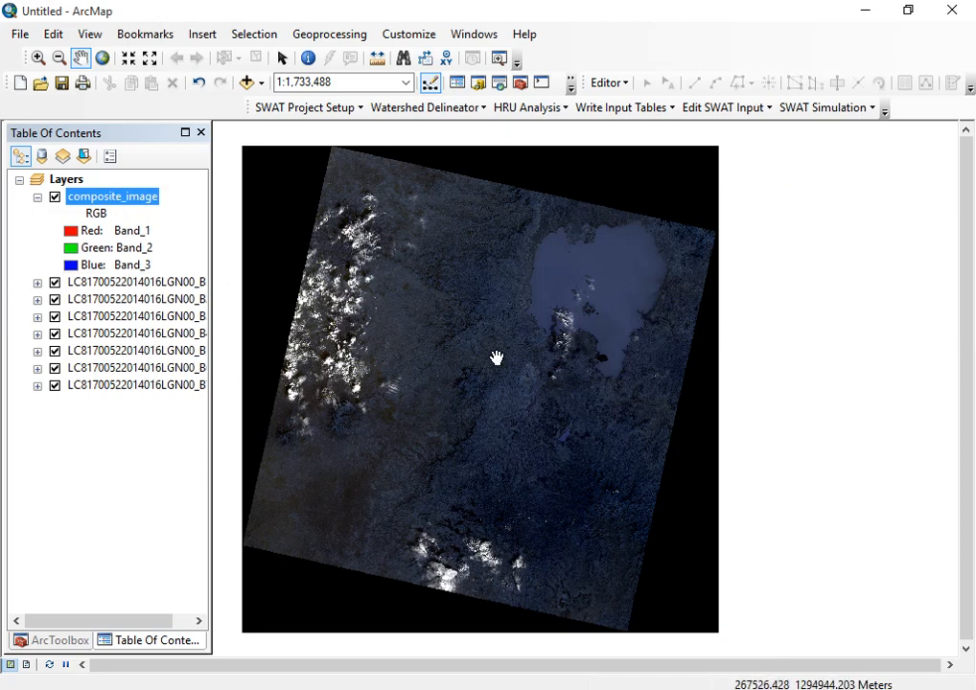
- Turn off the seven single-band Landsat layers, B1 to B7, leaving only composite_image displayed
{"action": "scroll", "coordinate": [497, 358], "scroll_direction": "down", "scroll_amount": 3}
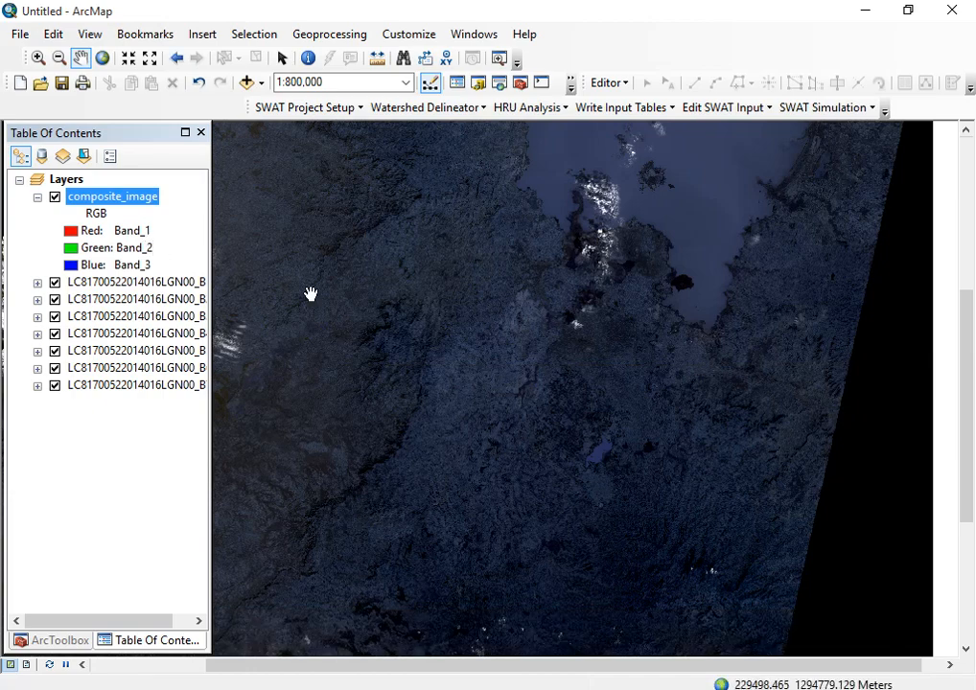
{"action": "scroll", "coordinate": [626, 453], "scroll_direction": "down", "scroll_amount": 1}
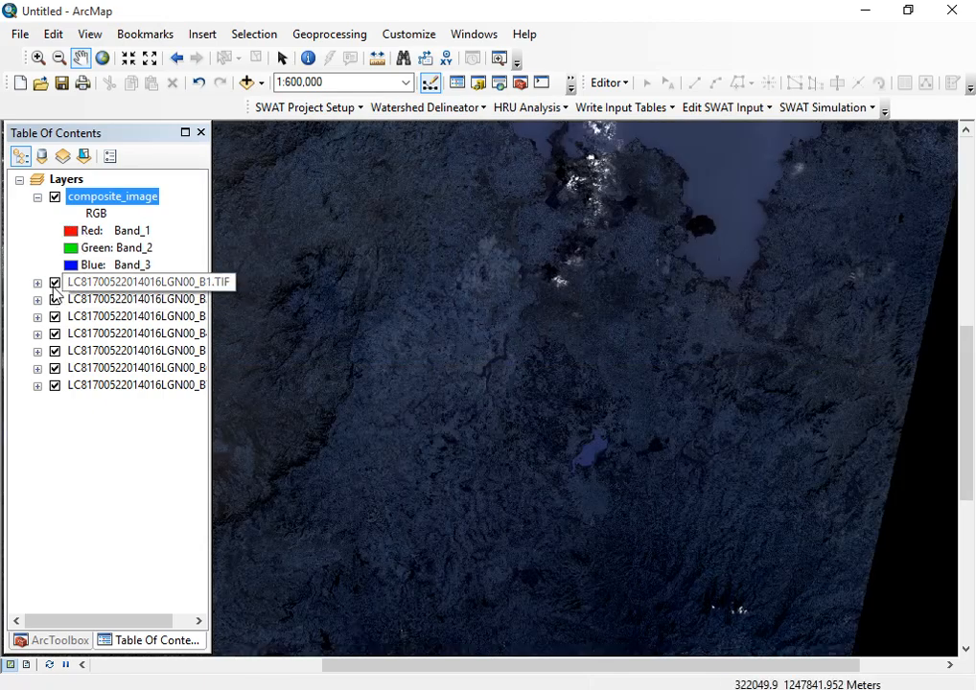
{"action": "left_click", "coordinate": [55, 282]}
{"action": "left_click", "coordinate": [55, 299]}
{"action": "left_click", "coordinate": [54, 316]}
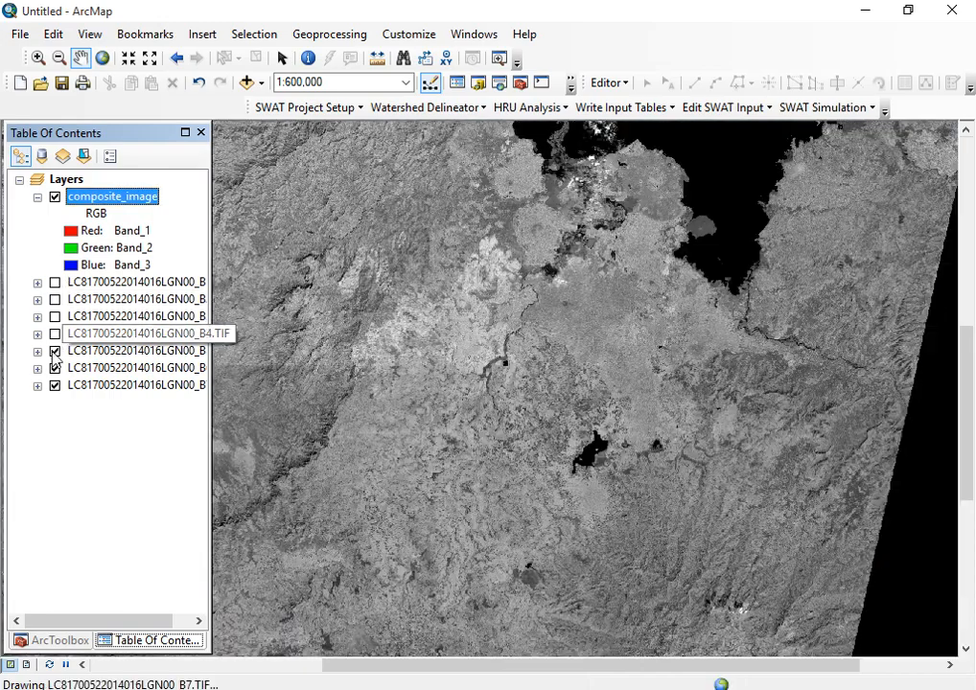
{"action": "left_click", "coordinate": [54, 334]}
{"action": "left_click", "coordinate": [54, 350]}
{"action": "left_click", "coordinate": [55, 368]}
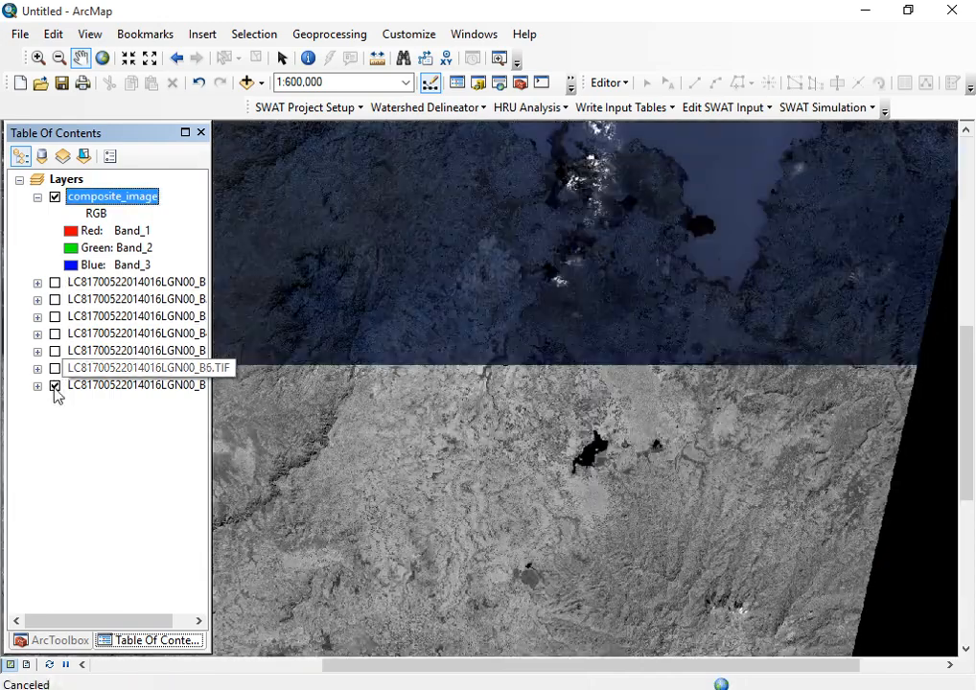
{"action": "left_click", "coordinate": [55, 385]}
- Examine the composite image up close around the southern shore of the lake, down to a scale of 1:125,000
{"action": "scroll", "coordinate": [638, 178], "scroll_direction": "down", "scroll_amount": 2}
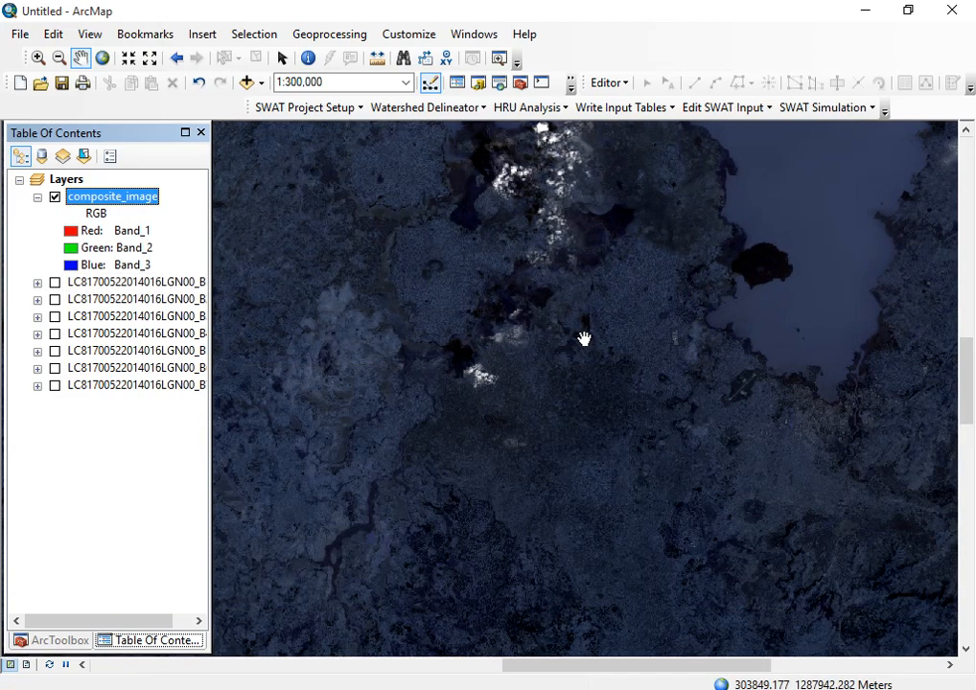
{"action": "left_click_drag", "start_coordinate": [584, 338], "coordinate": [567, 231]}
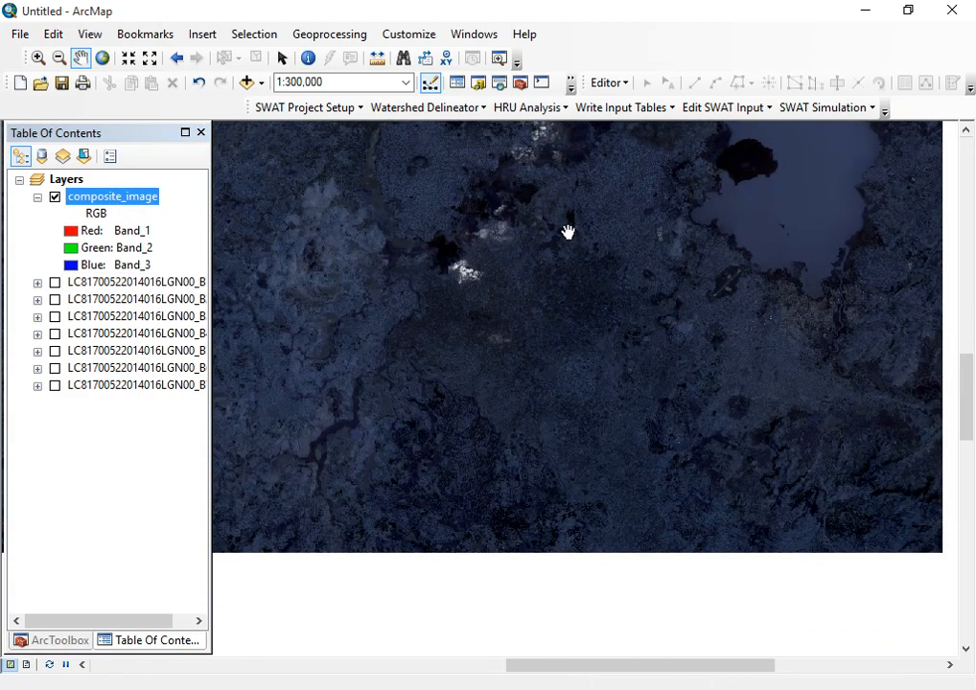
{"action": "scroll", "coordinate": [786, 336], "scroll_direction": "down", "scroll_amount": 1}
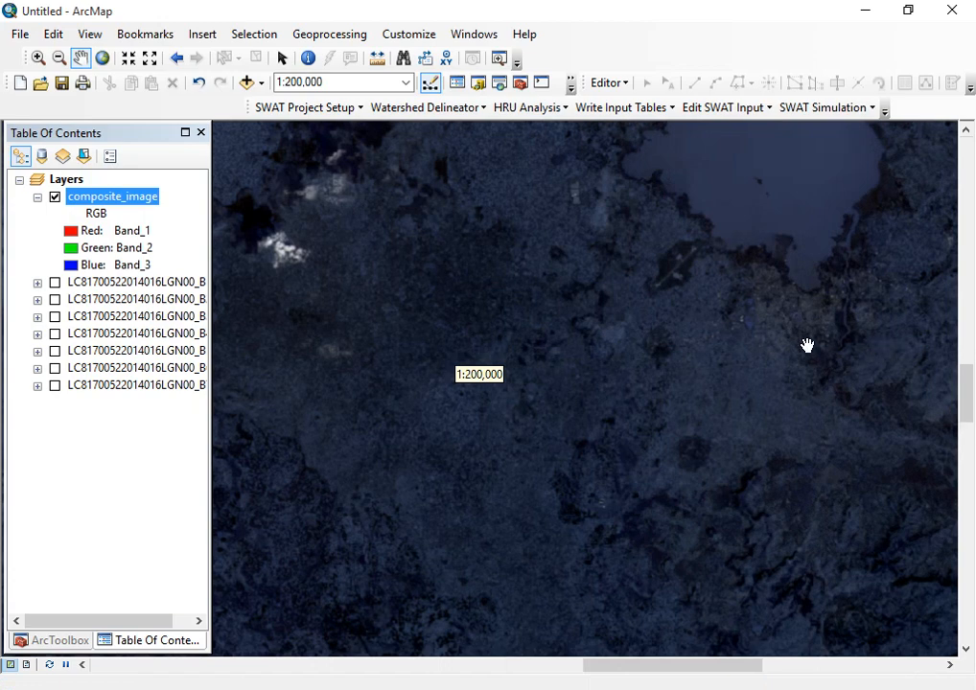
{"action": "scroll", "coordinate": [810, 347], "scroll_direction": "down", "scroll_amount": 1}
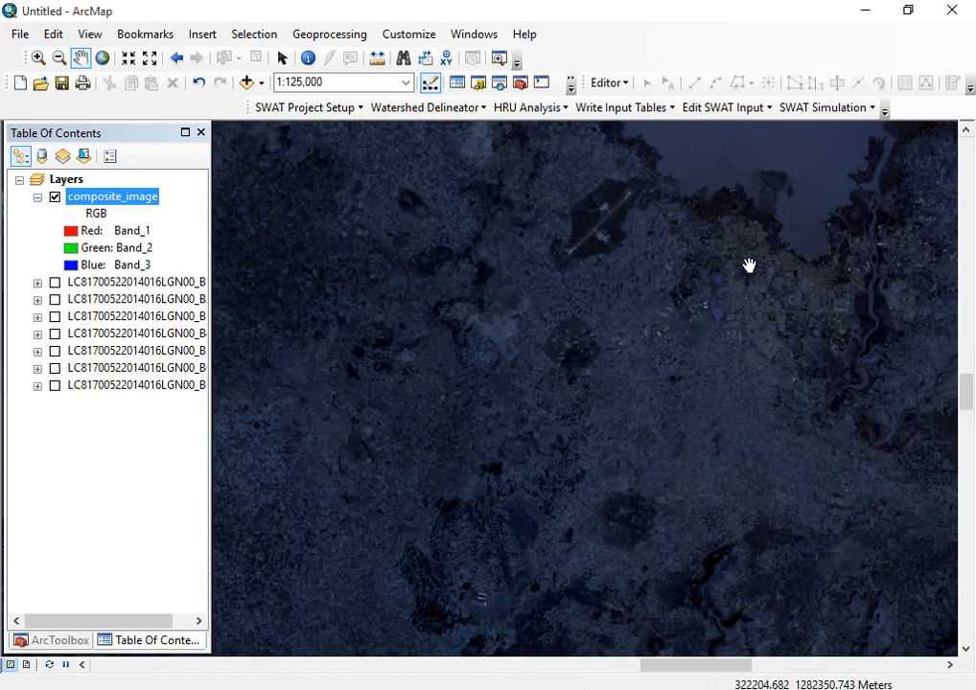
{"action": "left_click_drag", "start_coordinate": [749, 266], "coordinate": [604, 329]}
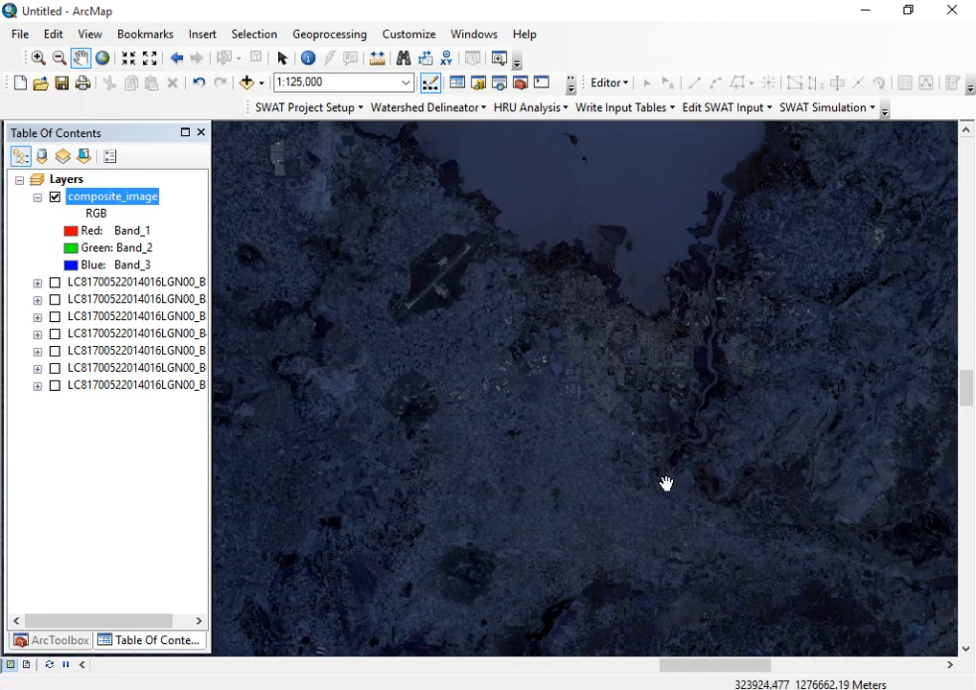
{"action": "left_click_drag", "start_coordinate": [448, 471], "coordinate": [453, 342]}
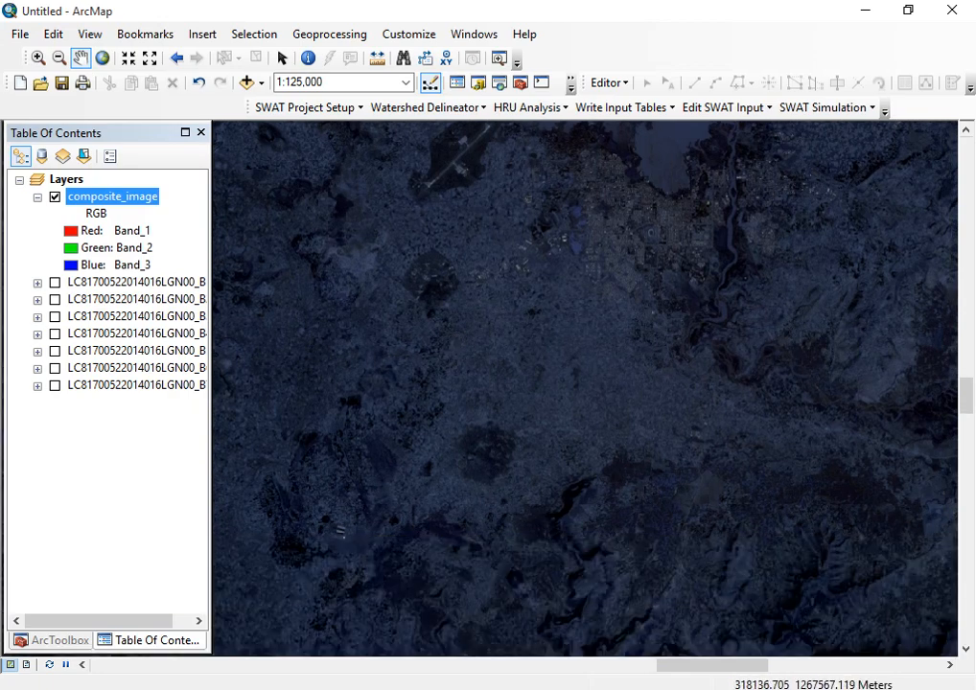
- Switch to ImageClassificationJan2013.pdf in Adobe Reader and read Step 1 on compositing the bands and setting the symbology
{"action": "mouse_move", "coordinate": [395, 689]}
{"action": "left_click", "coordinate": [321, 606]}
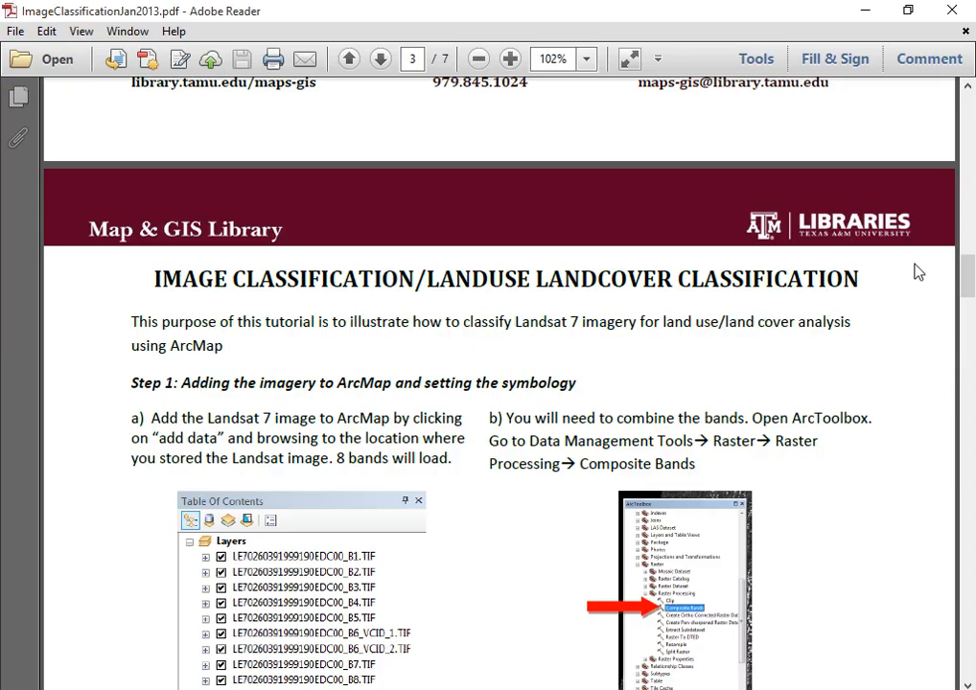
{"action": "scroll", "coordinate": [276, 451], "scroll_direction": "down", "scroll_amount": 2}
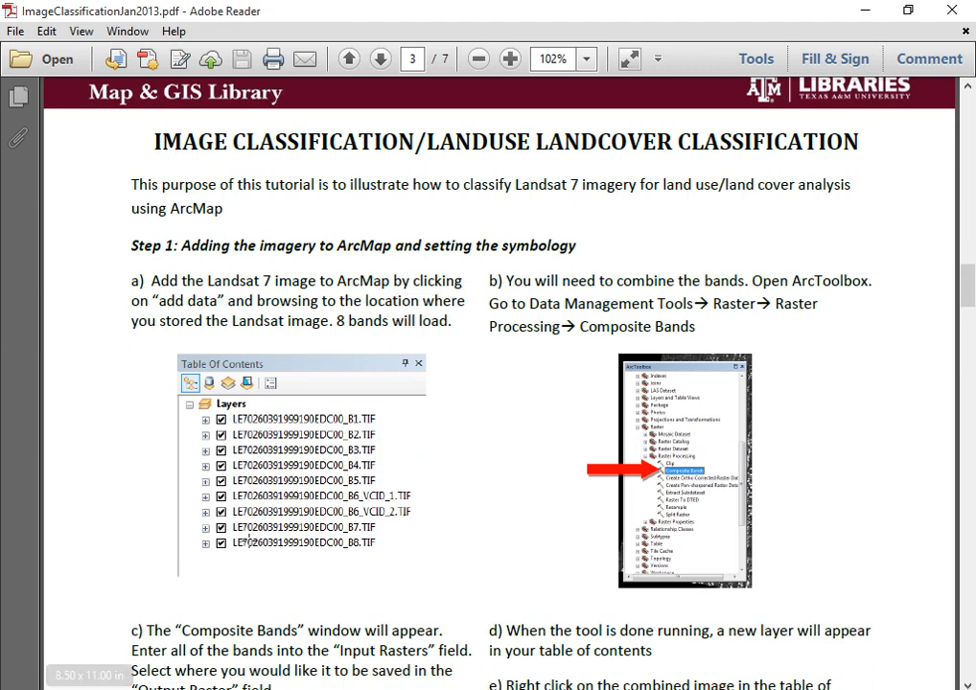
{"action": "scroll", "coordinate": [594, 507], "scroll_direction": "down", "scroll_amount": 5}
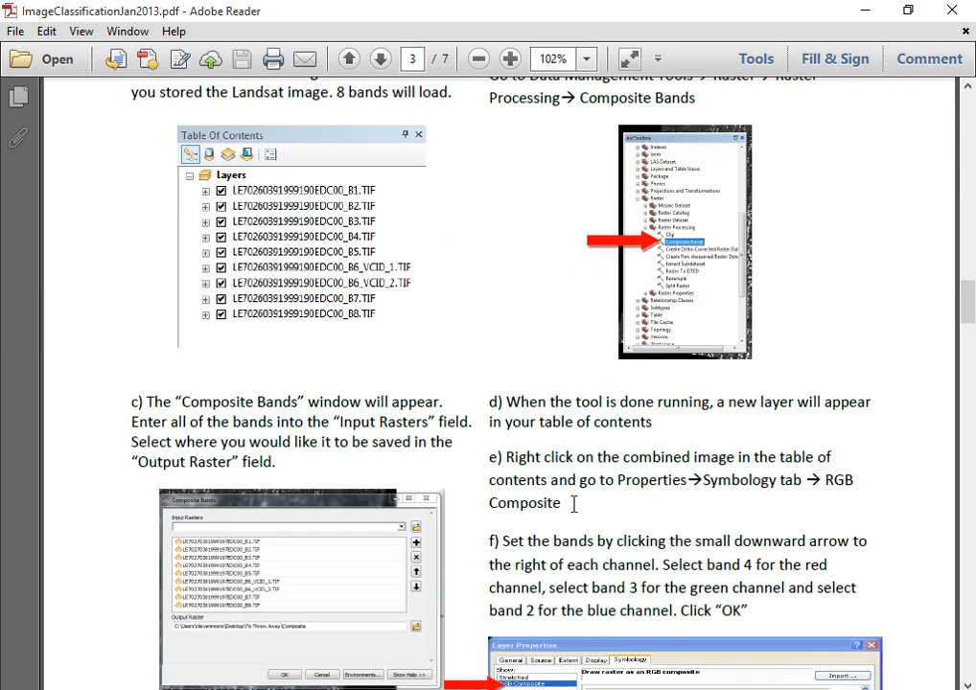
{"action": "scroll", "coordinate": [354, 566], "scroll_direction": "down", "scroll_amount": 3}
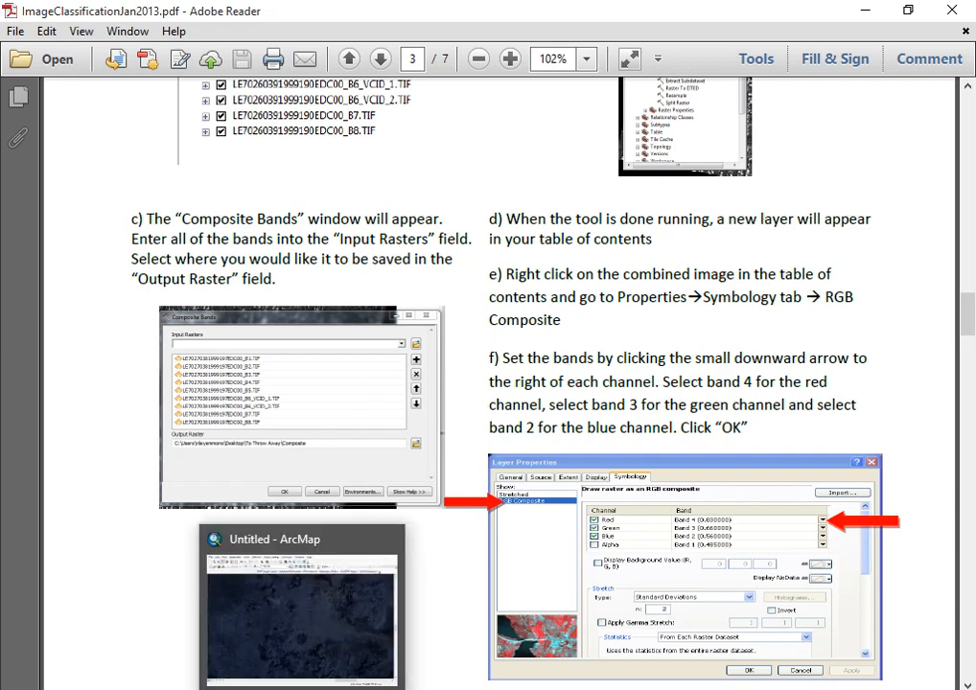
- Return to ArcMap and open the symbology settings in the layer properties of composite_image
{"action": "left_click", "coordinate": [338, 635]}
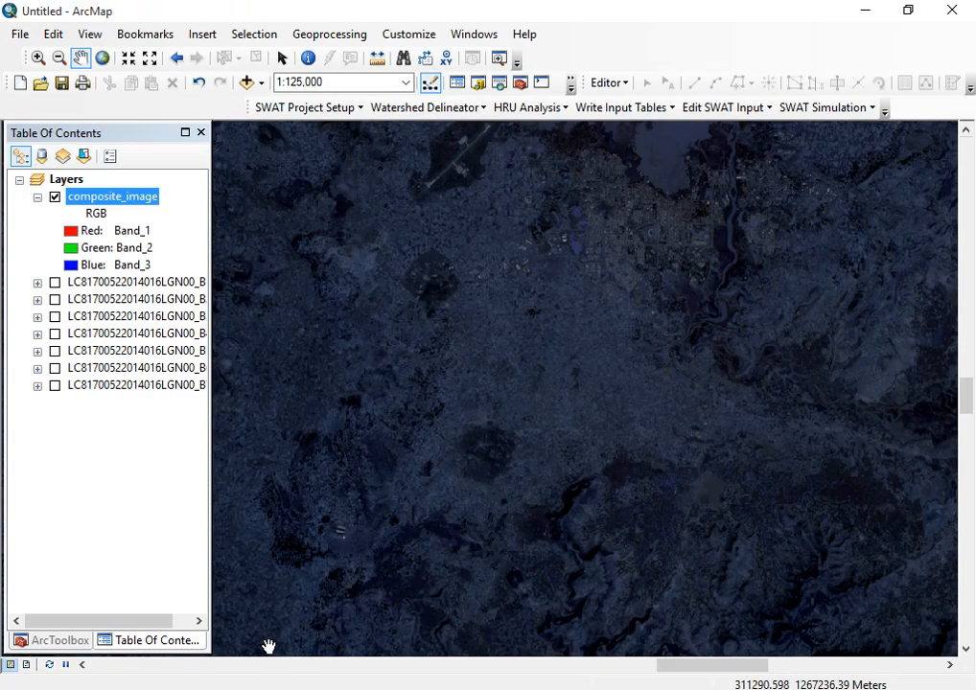
{"action": "double_click", "coordinate": [125, 195]}
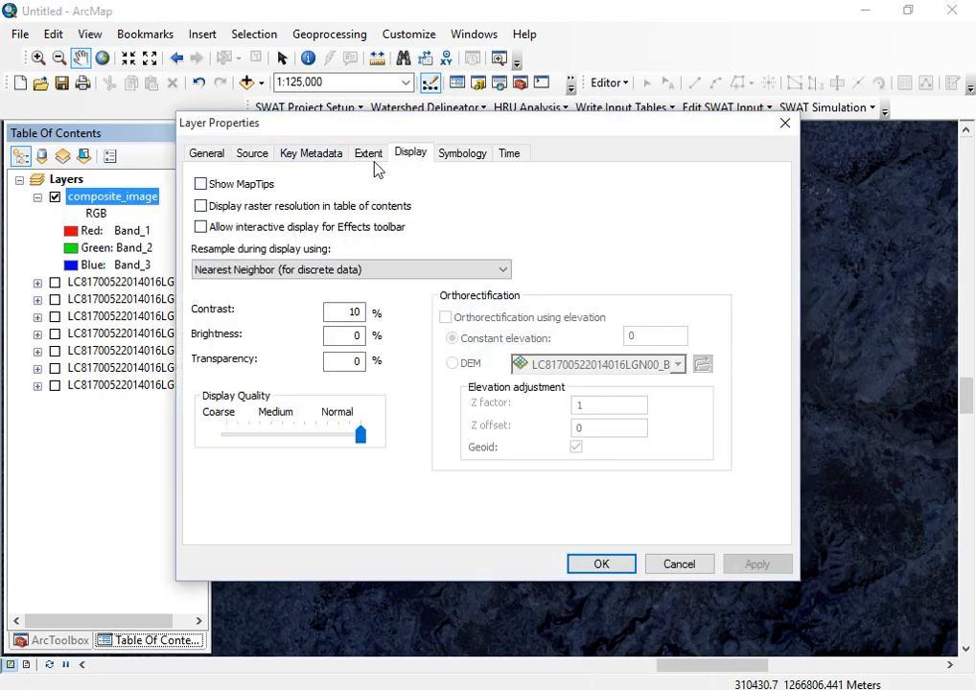
{"action": "left_click", "coordinate": [460, 154]}
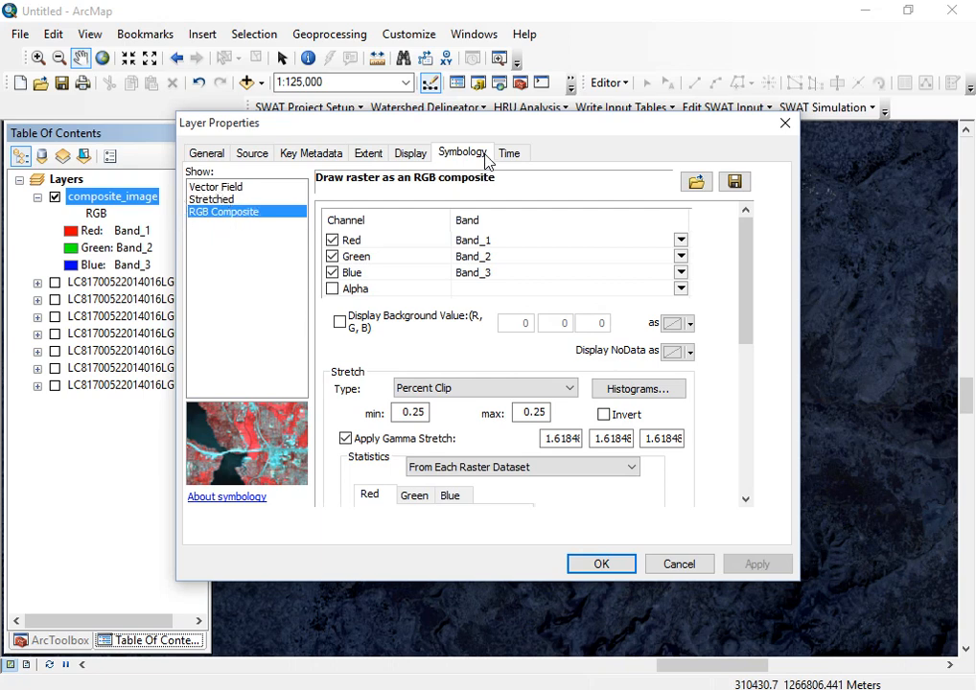
- Check the band assignments in the PDF guide and assign Band_4 to the red channel of composite_image
{"action": "left_click", "coordinate": [342, 656]}
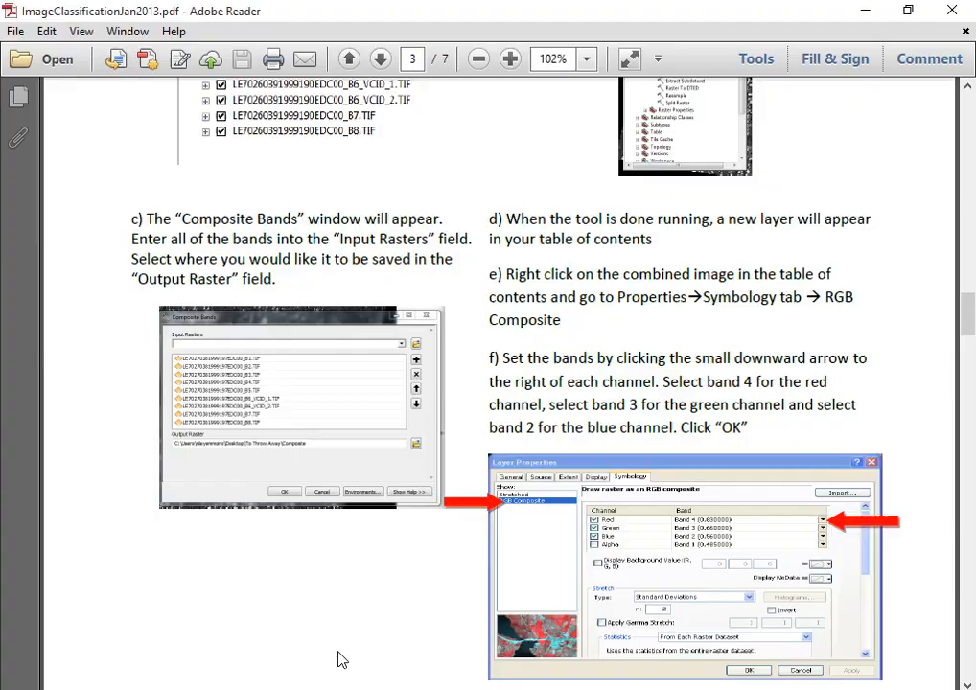
{"action": "scroll", "coordinate": [714, 361], "scroll_direction": "down", "scroll_amount": 3}
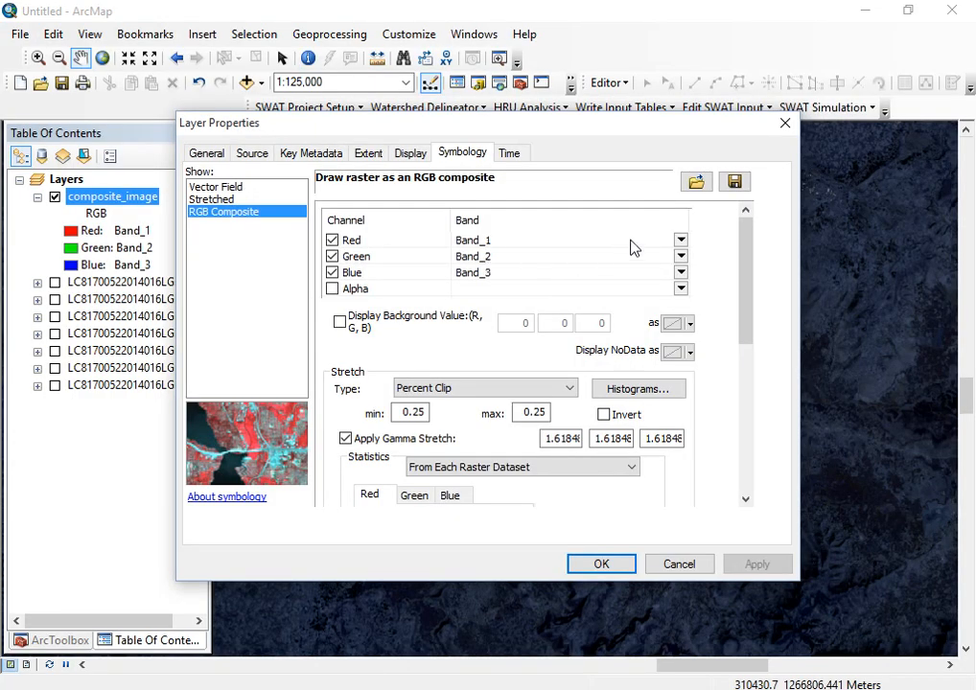
{"action": "left_click", "coordinate": [679, 242]}
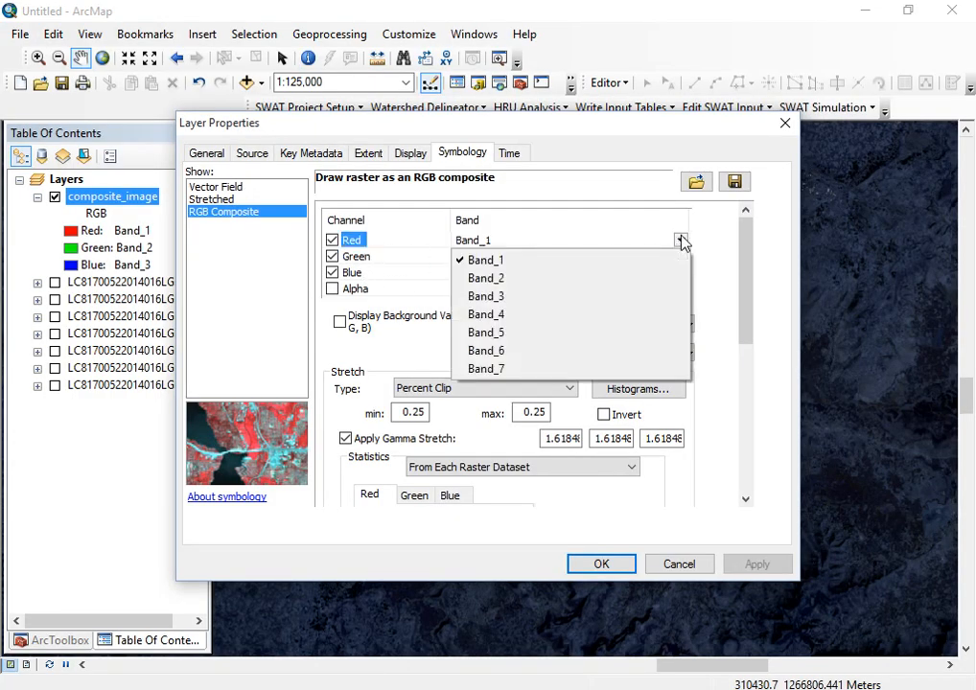
{"action": "left_click", "coordinate": [500, 315]}
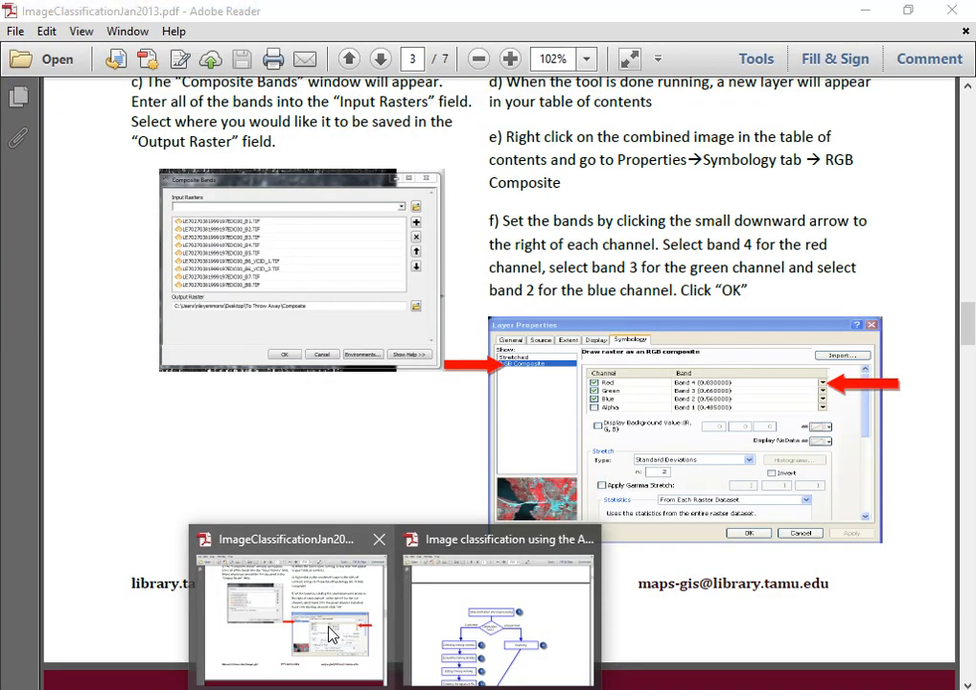
- Consult the PDF guide again and assign Band_3 to the green channel of composite_image
{"action": "left_click", "coordinate": [330, 633]}
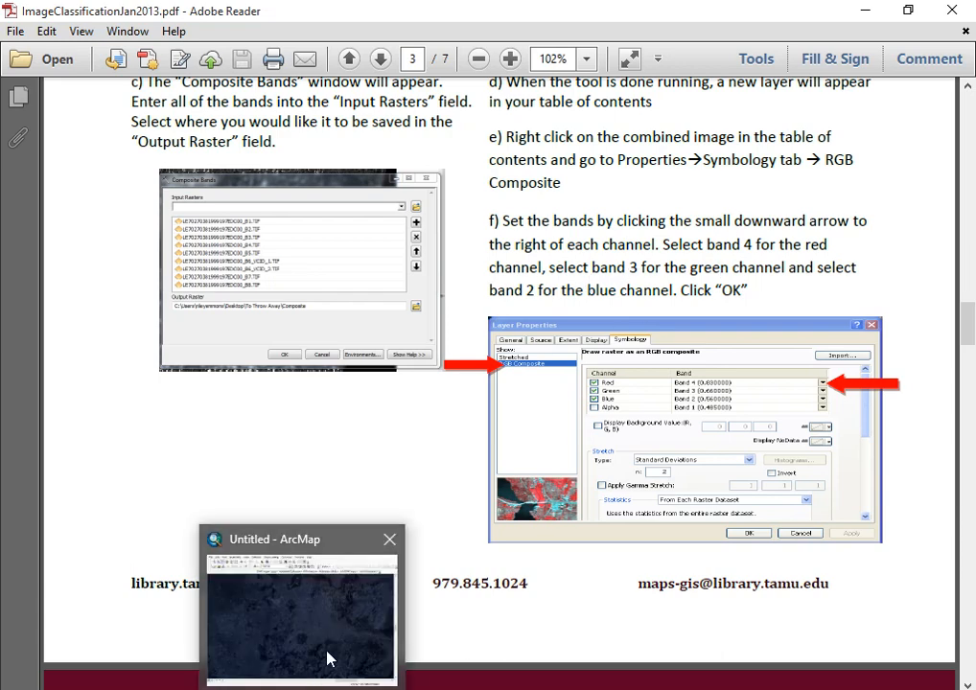
{"action": "left_click", "coordinate": [327, 658]}
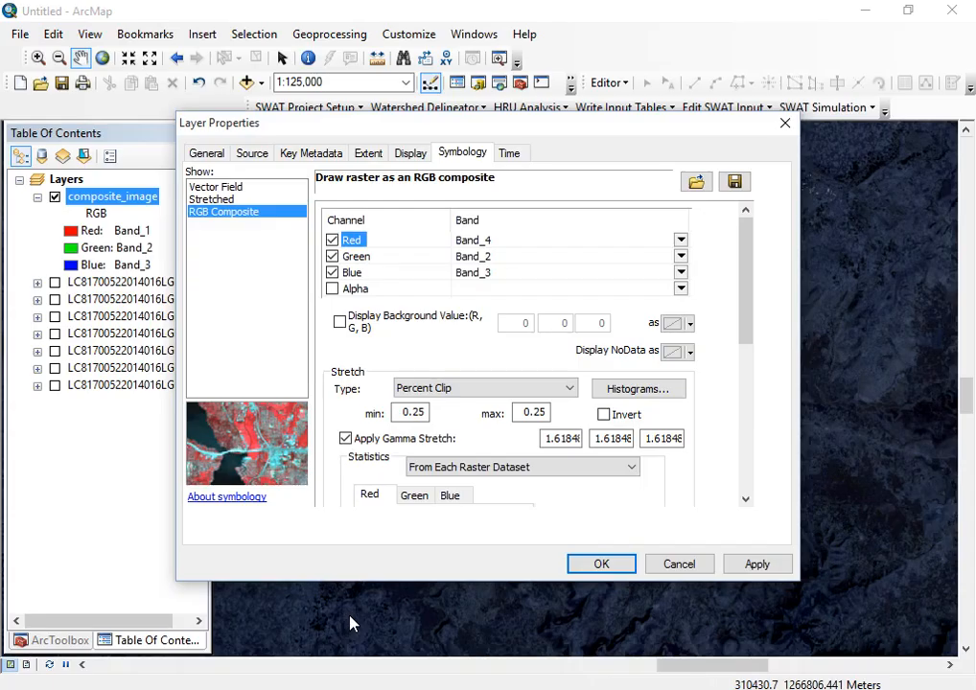
{"action": "left_click", "coordinate": [681, 257]}
{"action": "left_click", "coordinate": [714, 331]}
- Recheck the channel settings in the PDF guide and assign Band_2 to the blue channel of composite_image
{"action": "mouse_move", "coordinate": [394, 687]}
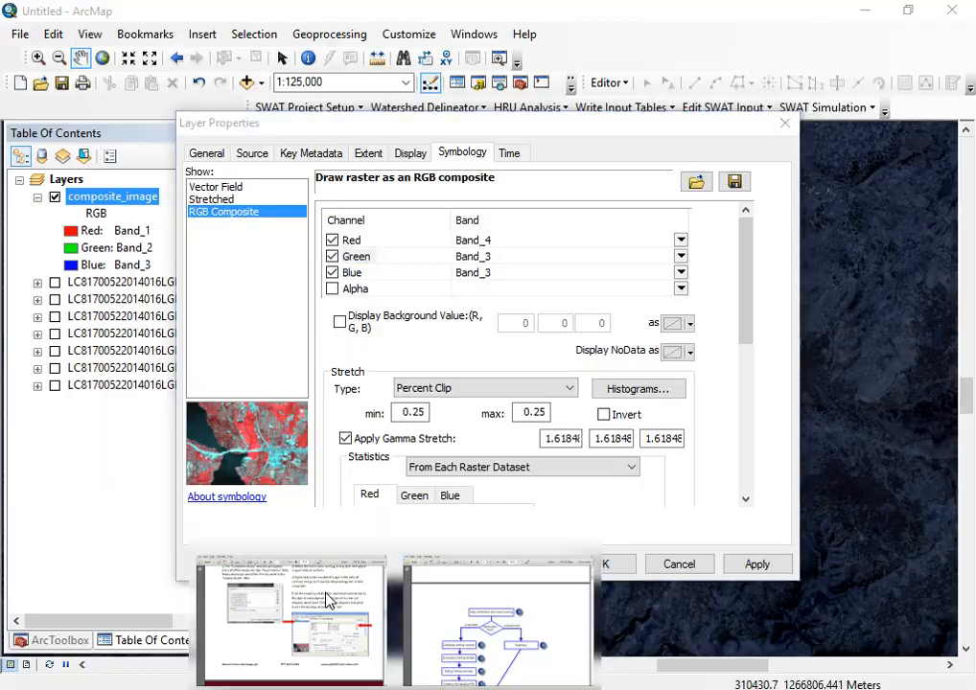
{"action": "left_click", "coordinate": [329, 601]}
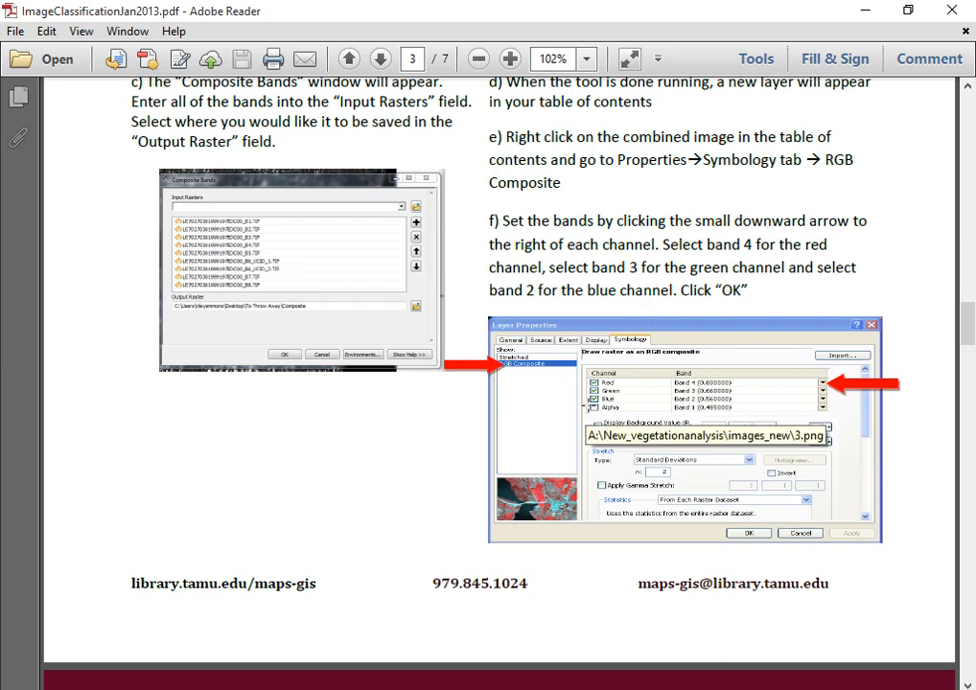
{"action": "mouse_move", "coordinate": [394, 687]}
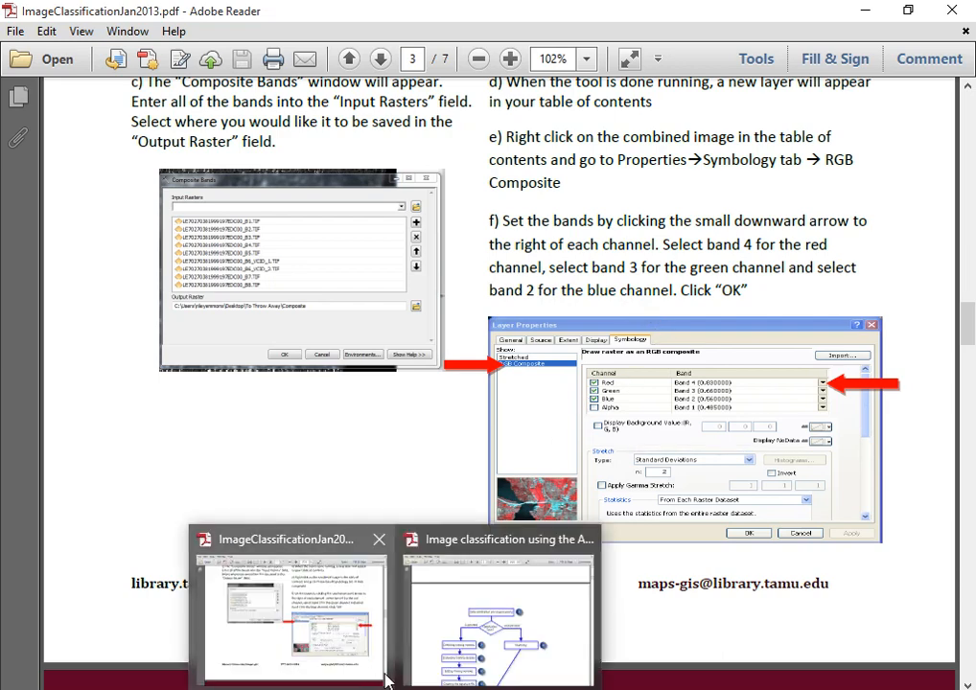
{"action": "mouse_move", "coordinate": [305, 687]}
{"action": "left_click", "coordinate": [326, 628]}
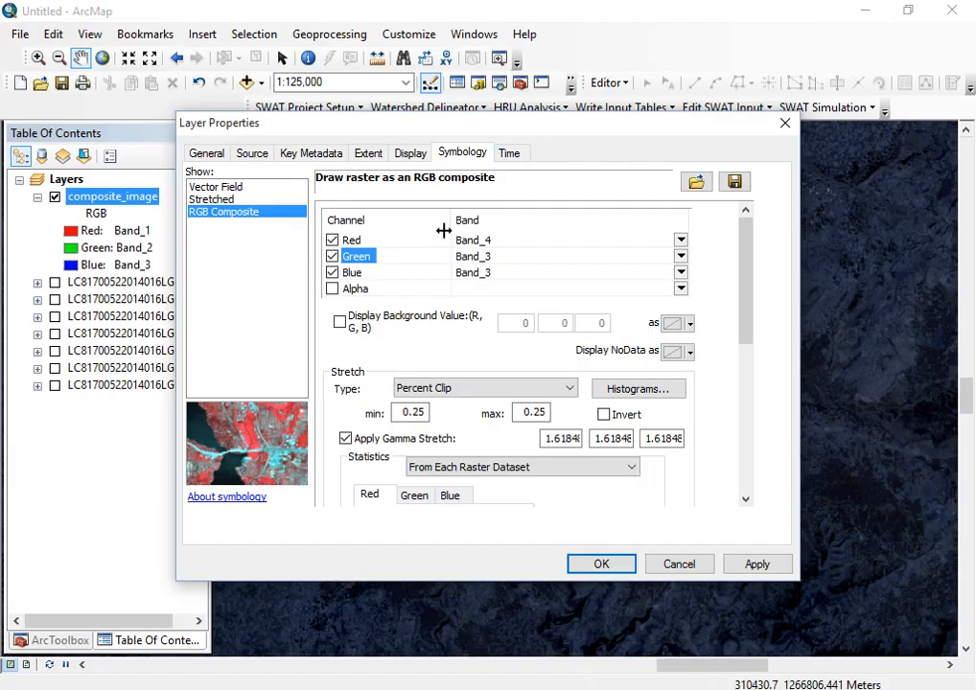
{"action": "left_click", "coordinate": [680, 273]}
{"action": "left_click", "coordinate": [711, 332]}
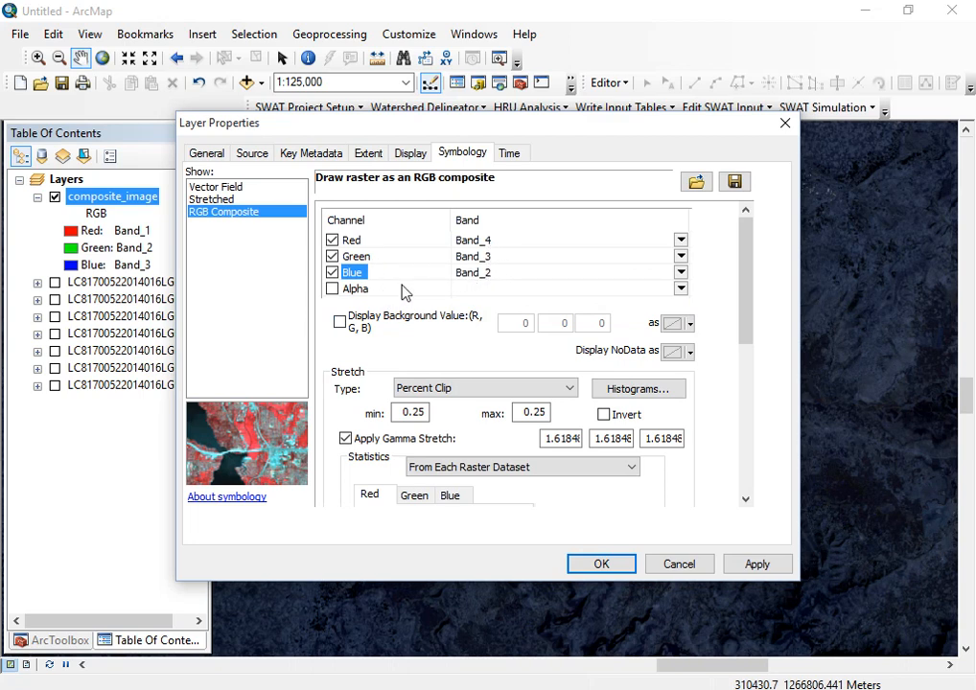
- Review the stretch settings illustrated in the PDF guide and the start of Step 2, and return to ArcMap's layer properties
{"action": "key", "text": "alt+Tab"}
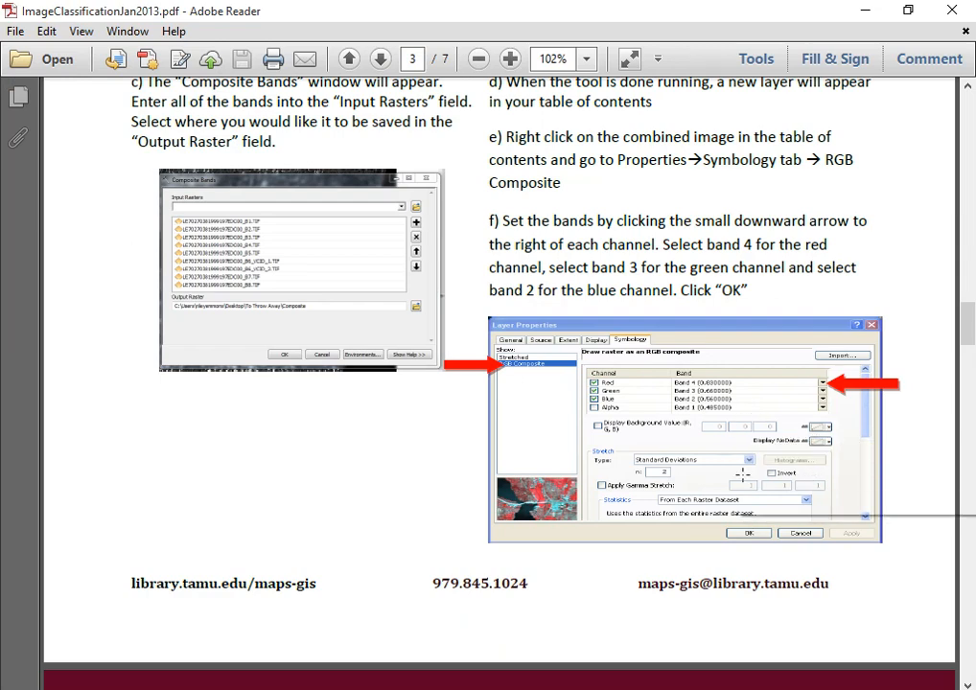
{"action": "scroll", "coordinate": [736, 462], "scroll_direction": "down", "scroll_amount": 1}
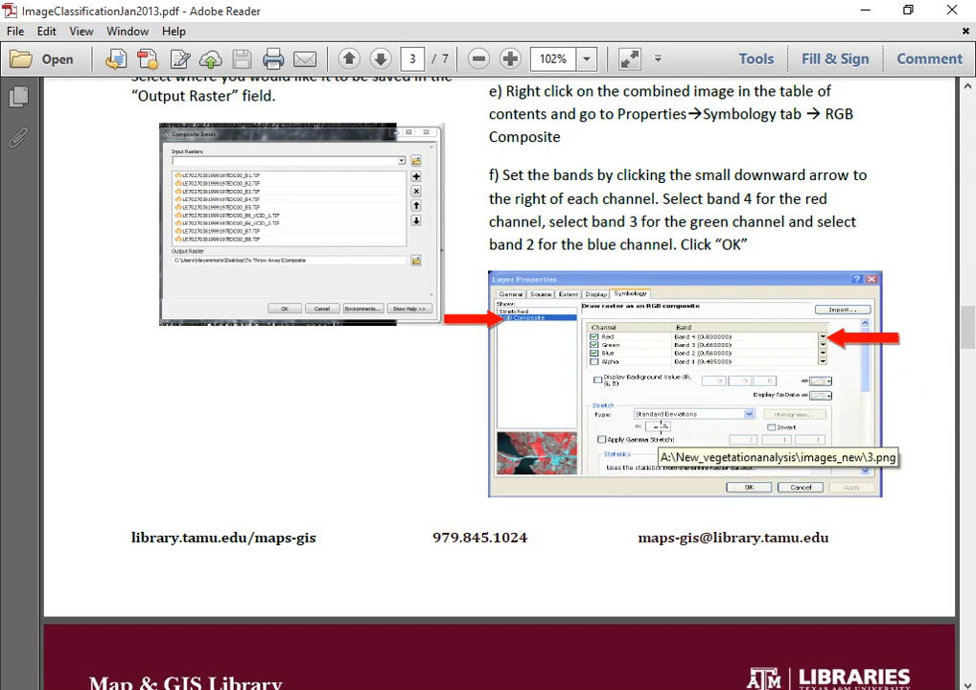
{"action": "scroll", "coordinate": [661, 441], "scroll_direction": "down", "scroll_amount": 7}
{"action": "scroll", "coordinate": [699, 426], "scroll_direction": "up", "scroll_amount": 4}
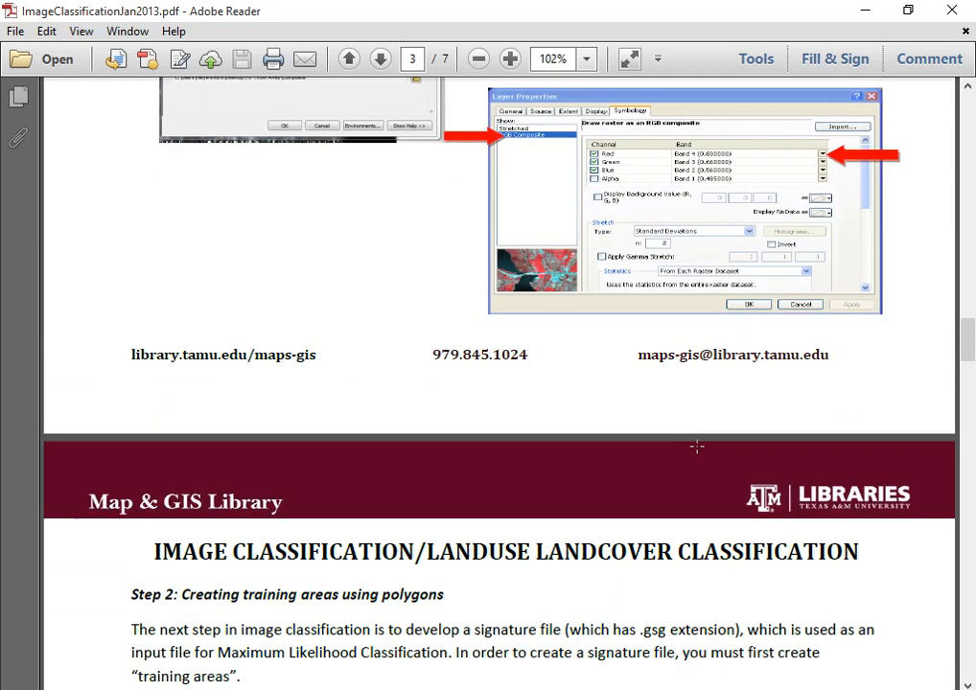
{"action": "left_click", "coordinate": [865, 11]}
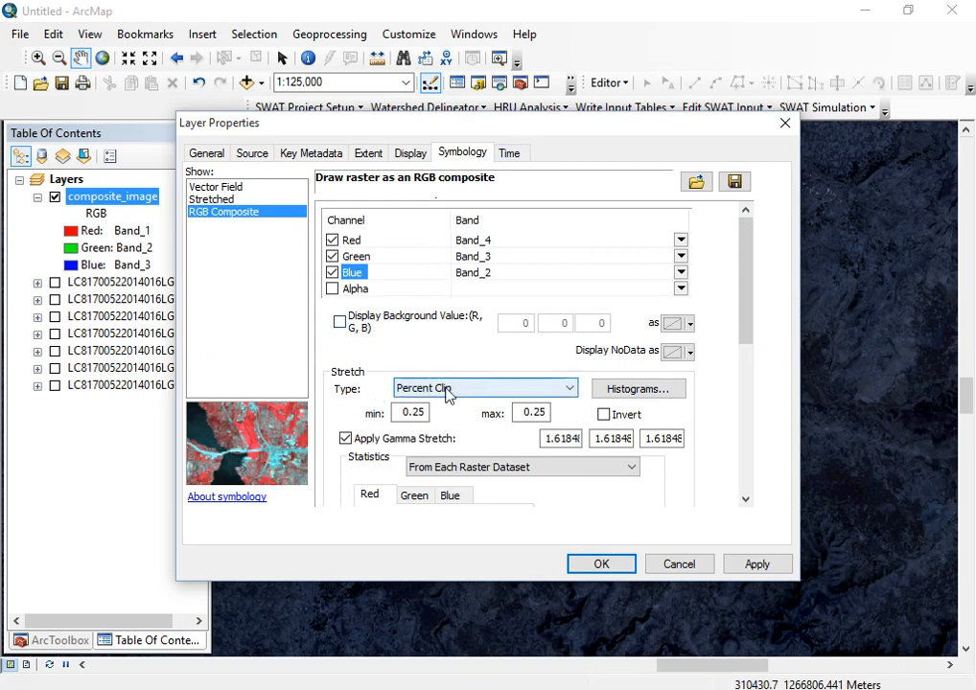
- Set the composite_image stretch type to Standard Deviations with n = 2 and apply the RGB symbology to the layer
{"action": "left_click", "coordinate": [564, 389]}
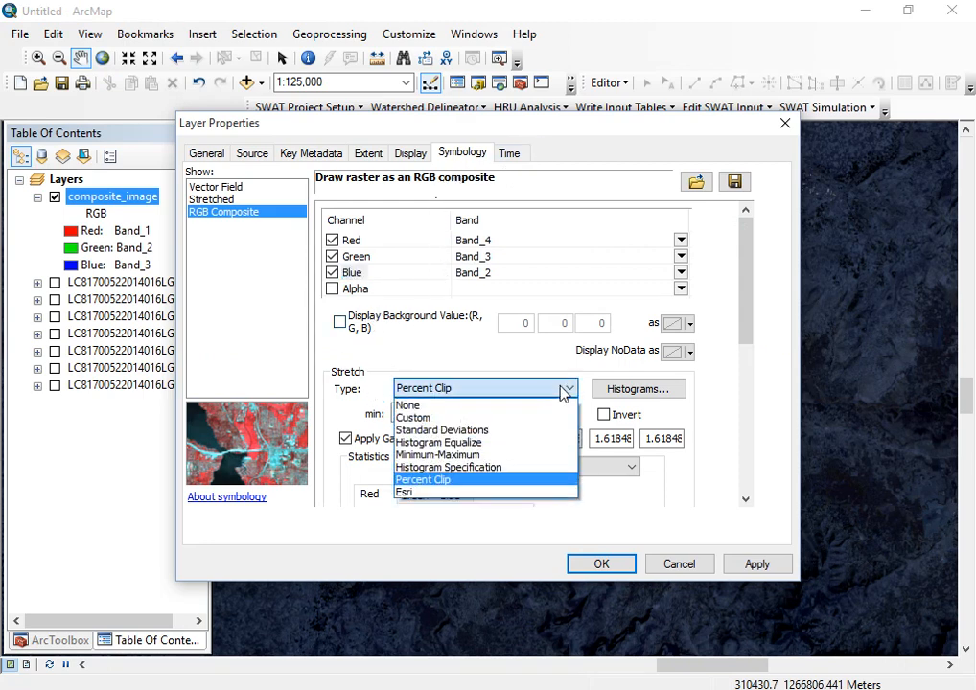
{"action": "left_click", "coordinate": [494, 431]}
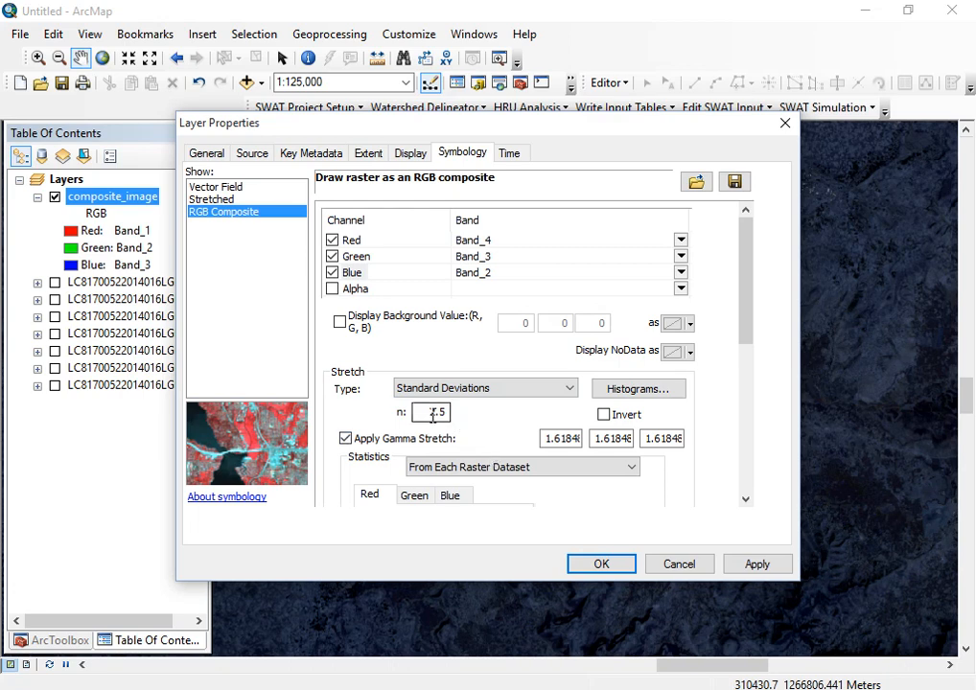
{"action": "left_click_drag", "start_coordinate": [425, 412], "coordinate": [447, 413]}
{"action": "type", "text": "2"}
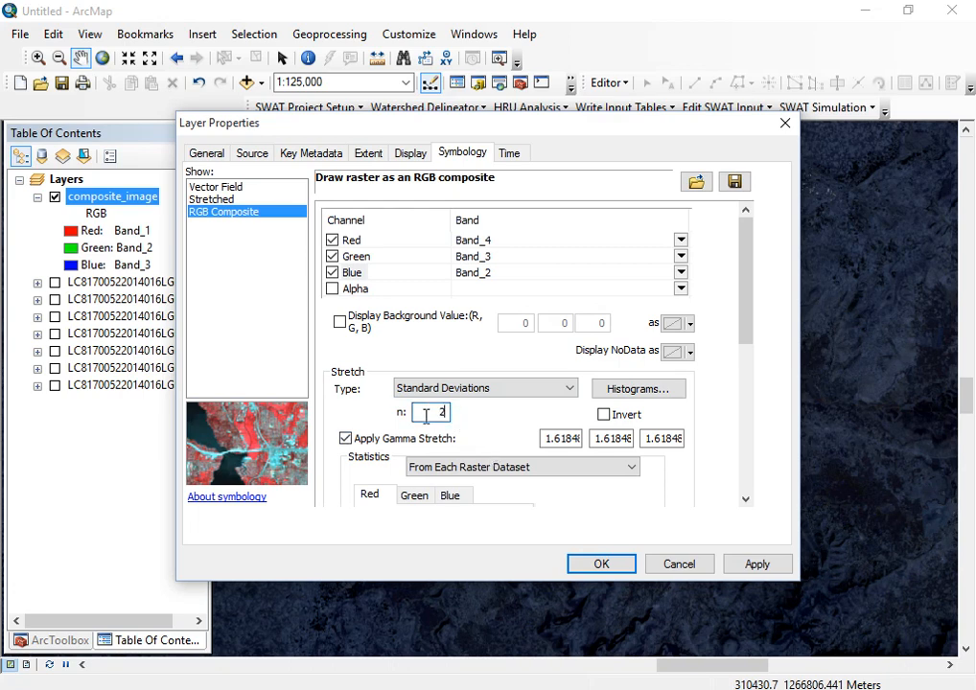
{"action": "left_click", "coordinate": [758, 565]}
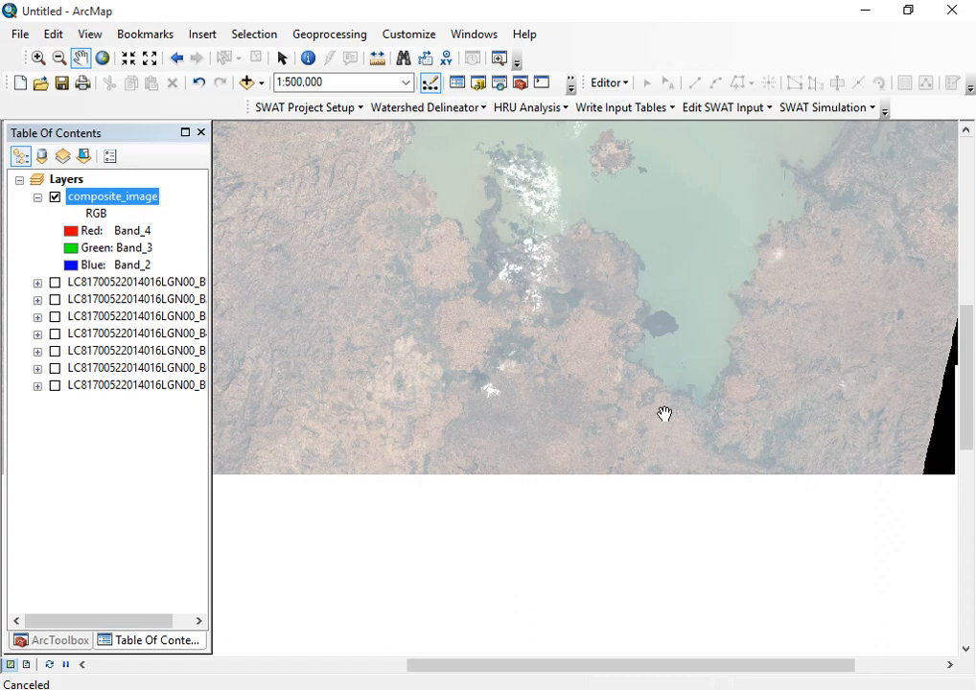
- Examine the restyled composite image around the lake's southern shore and the raster's lower edge, and zoom to the full extent of composite_image
{"action": "scroll", "coordinate": [675, 429], "scroll_direction": "down", "scroll_amount": 1}
{"action": "scroll", "coordinate": [674, 429], "scroll_direction": "down", "scroll_amount": 1}
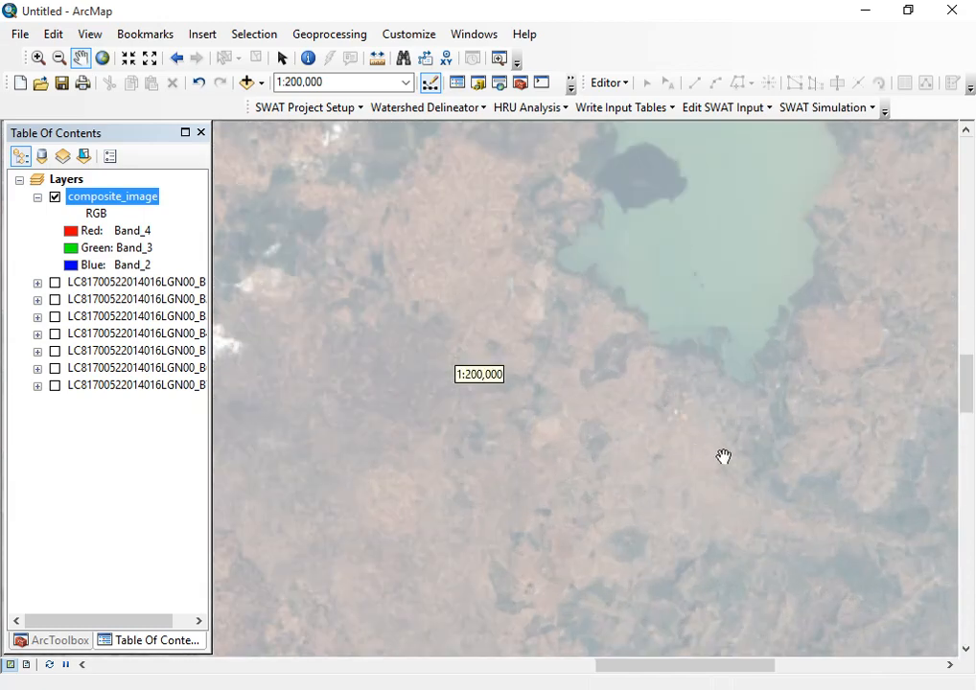
{"action": "scroll", "coordinate": [752, 415], "scroll_direction": "down", "scroll_amount": 2}
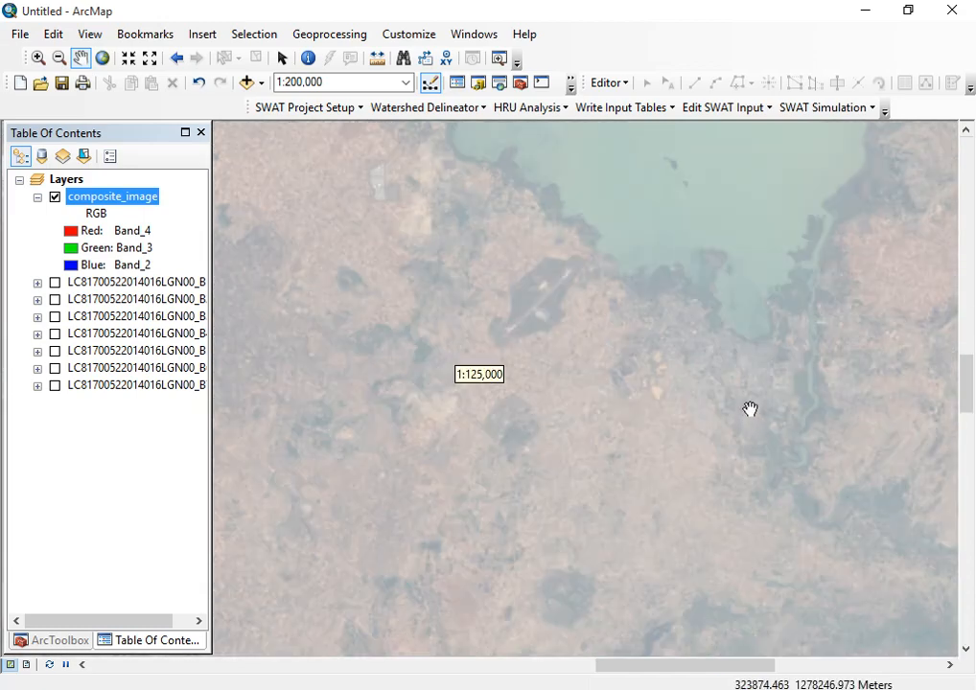
{"action": "scroll", "coordinate": [757, 388], "scroll_direction": "down", "scroll_amount": 2}
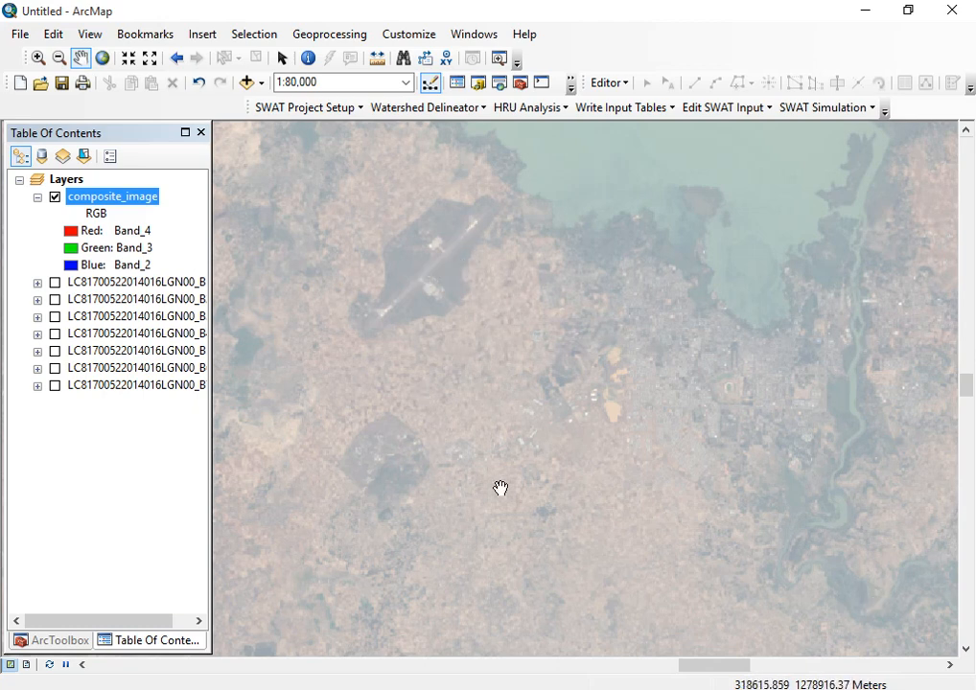
{"action": "left_click_drag", "start_coordinate": [478, 536], "coordinate": [594, 328]}
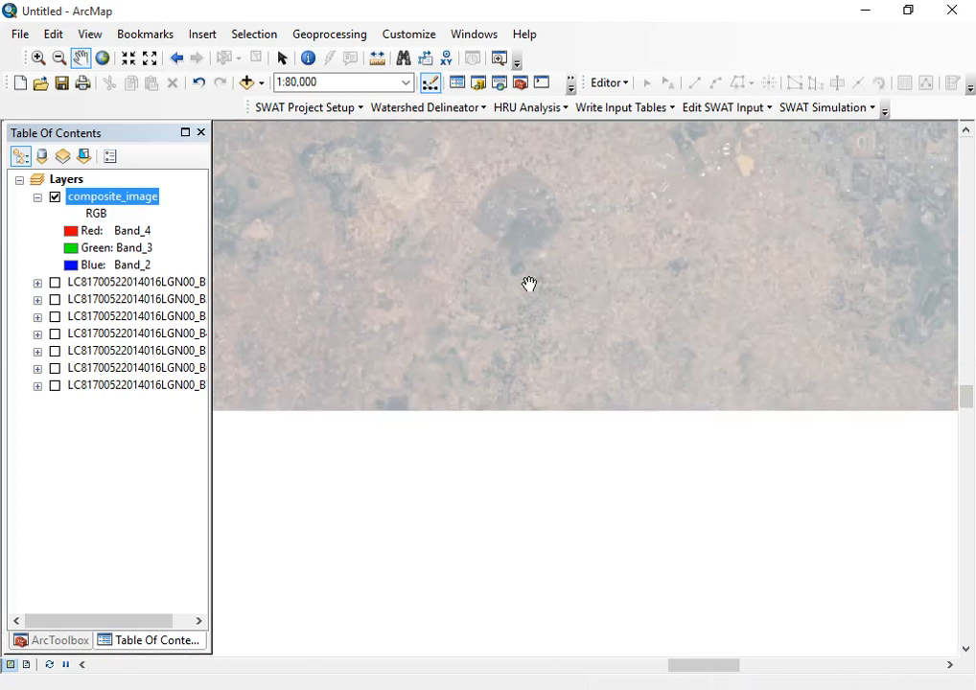
{"action": "right_click", "coordinate": [88, 197]}
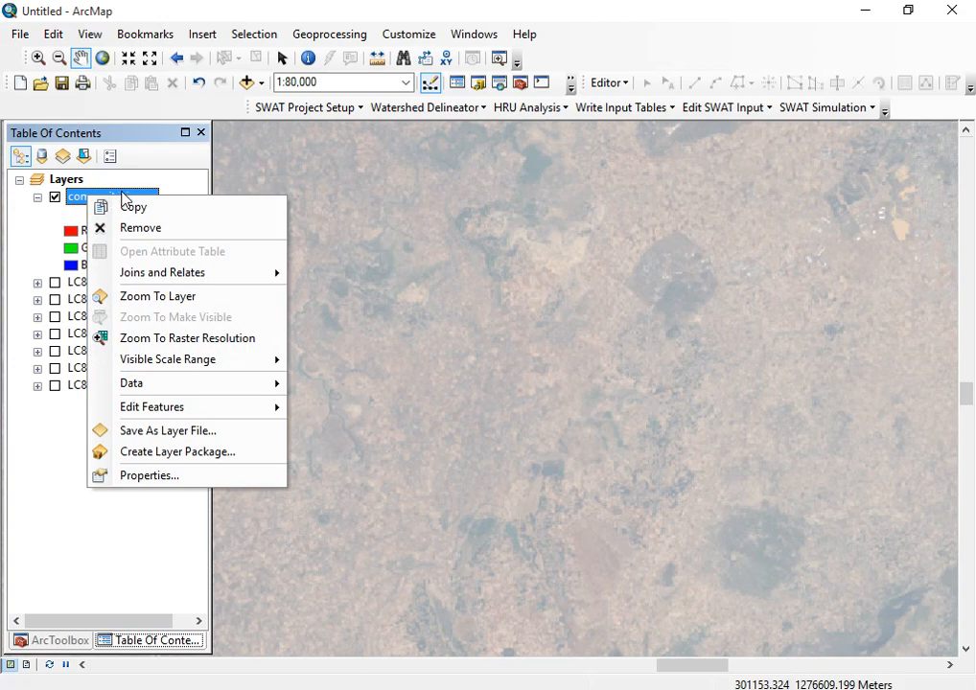
{"action": "left_click", "coordinate": [161, 297]}
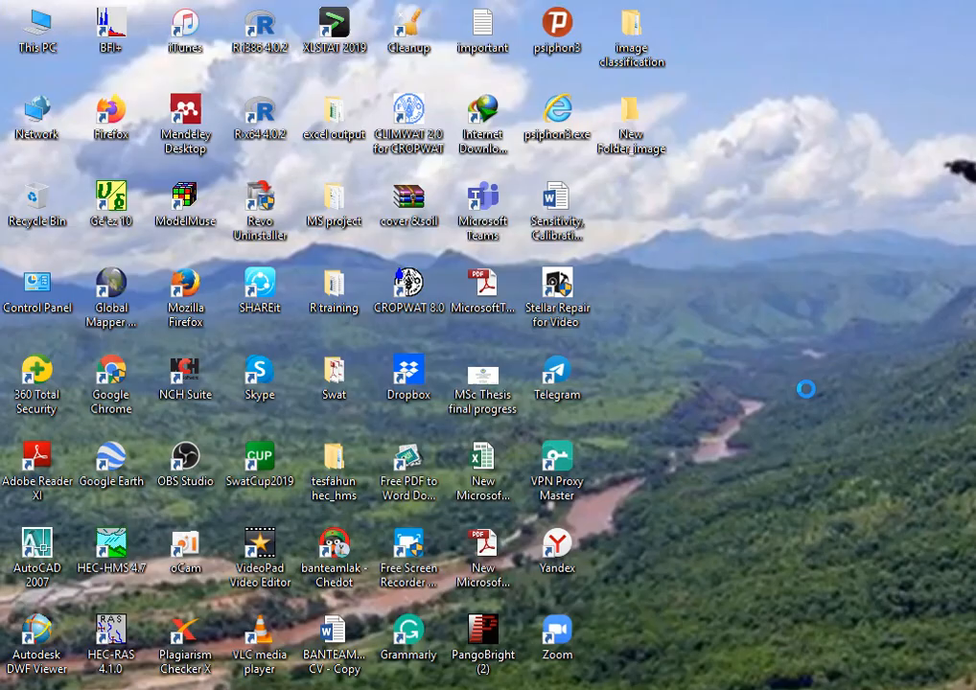
{"action": "right_click", "coordinate": [806, 391]}
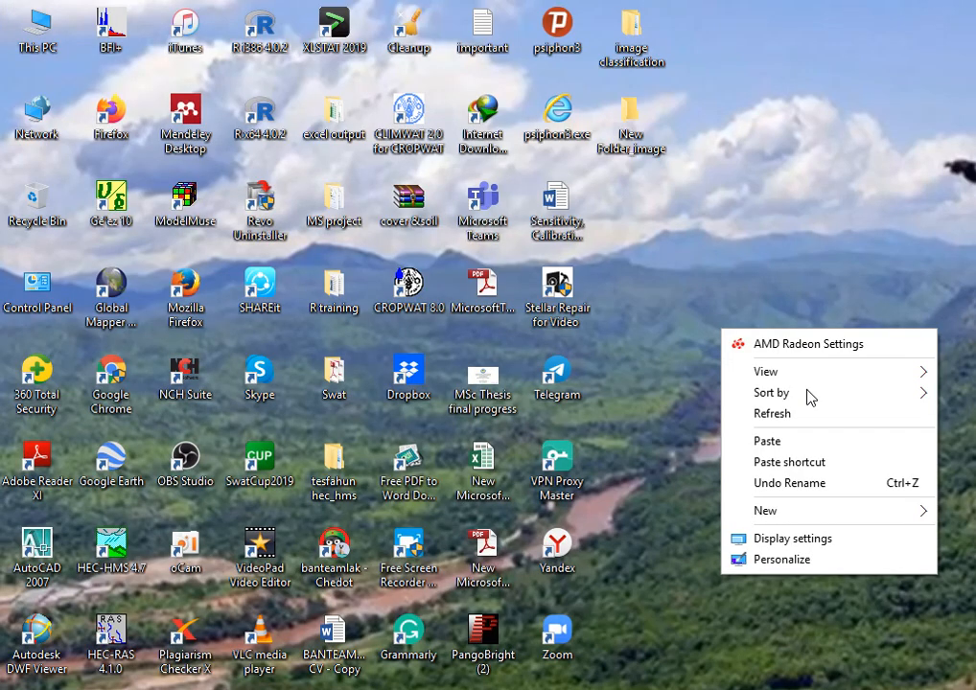
{"action": "left_click", "coordinate": [788, 413]}
- Switch to Chrome and read the ArcGIS Help 10.1 topic "What is image classification?", including supervised and unsupervised classification
{"action": "mouse_move", "coordinate": [302, 688]}
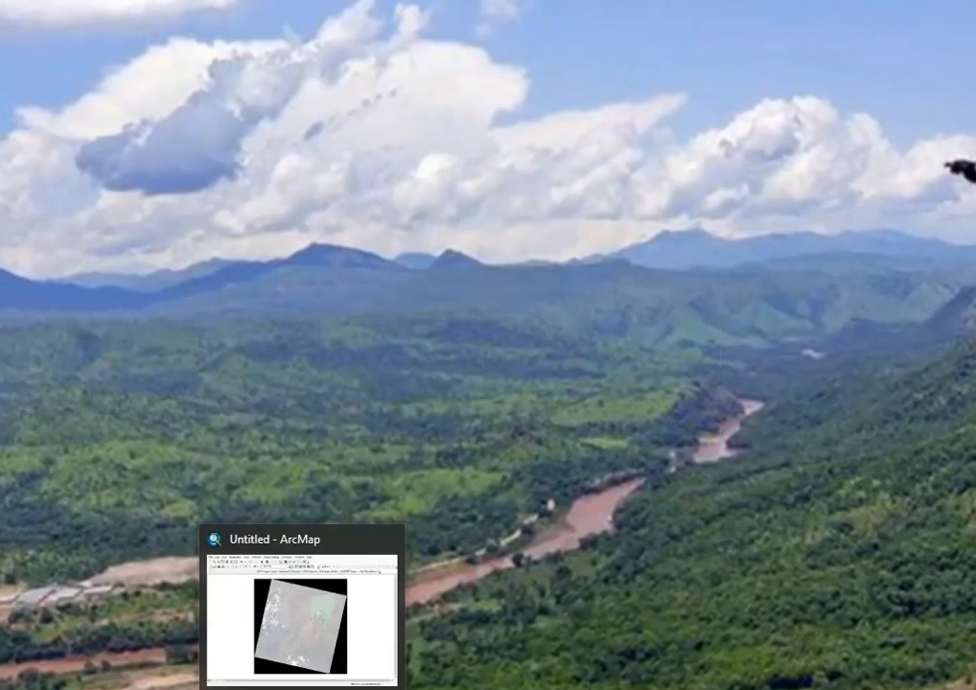
{"action": "left_click", "coordinate": [302, 689]}
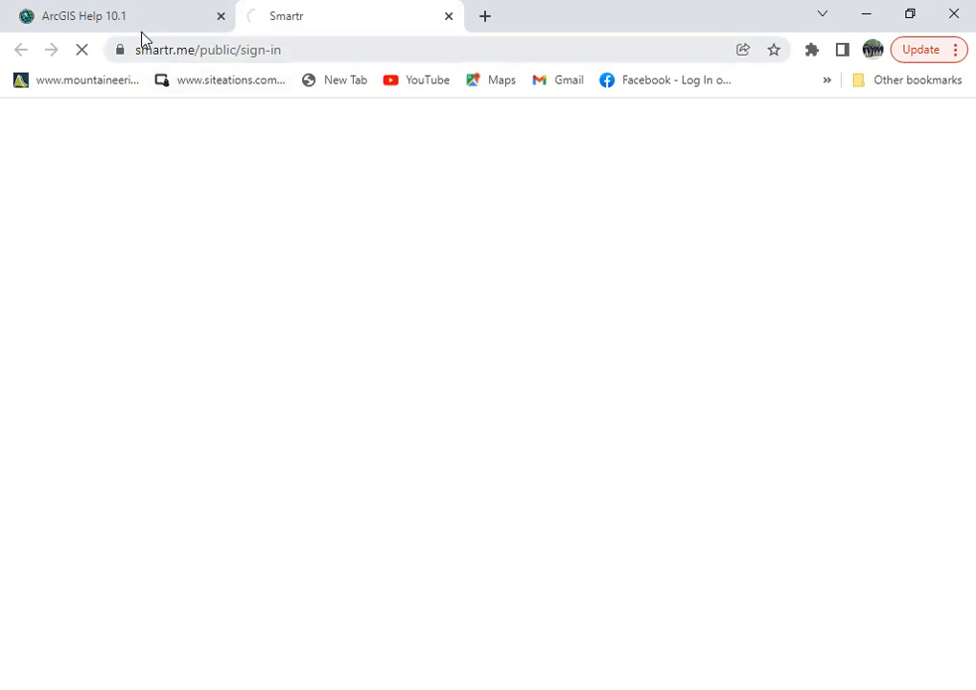
{"action": "left_click", "coordinate": [130, 10]}
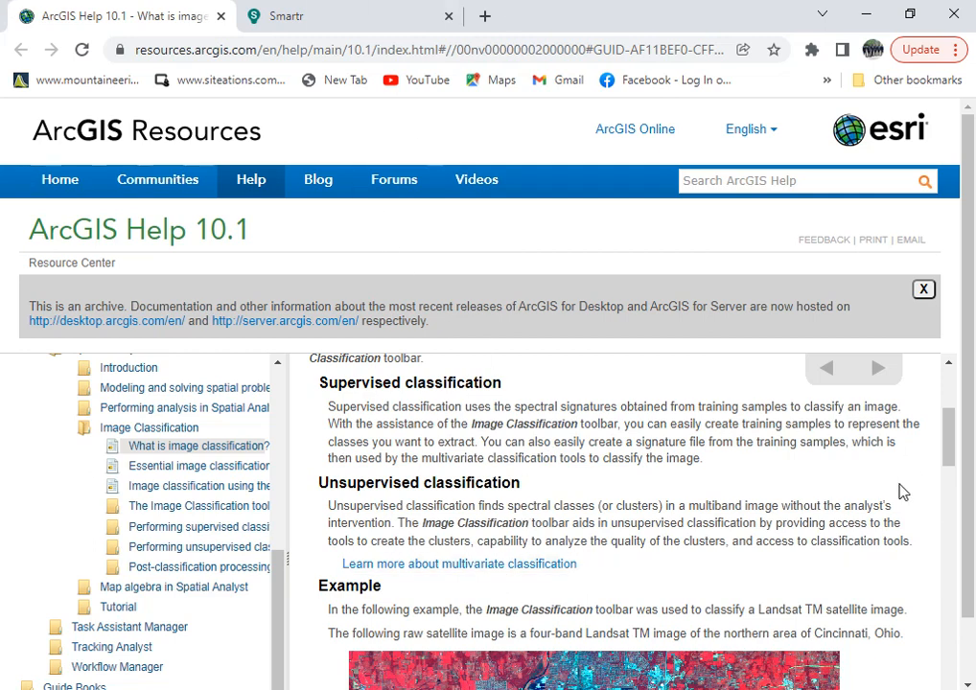
{"action": "left_click_drag", "start_coordinate": [949, 451], "coordinate": [949, 403]}
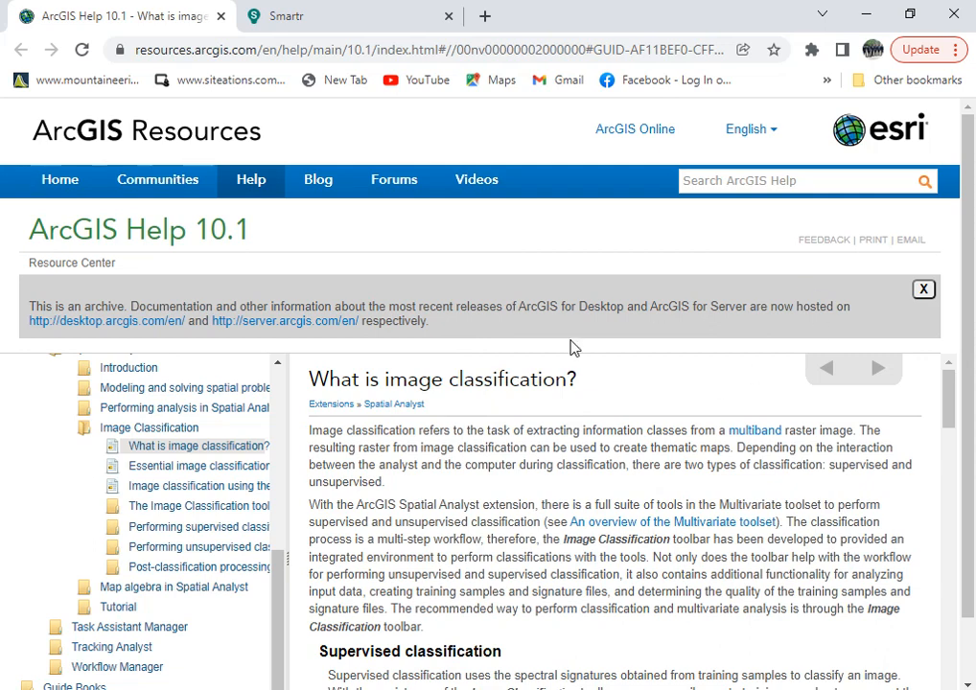
{"action": "mouse_move", "coordinate": [349, 689]}
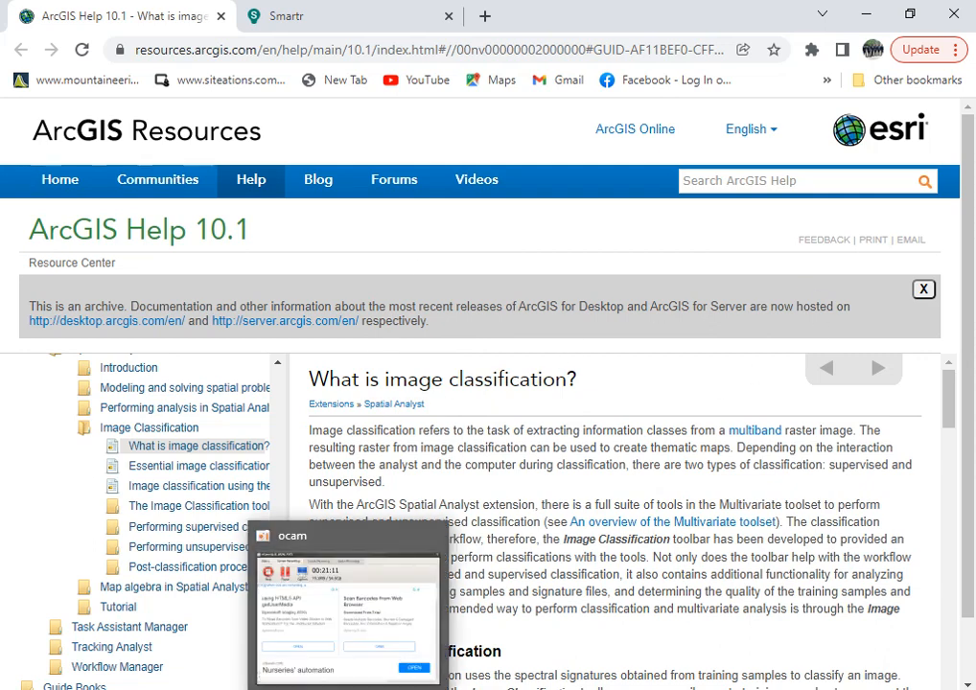
{"action": "left_click", "coordinate": [346, 663]}
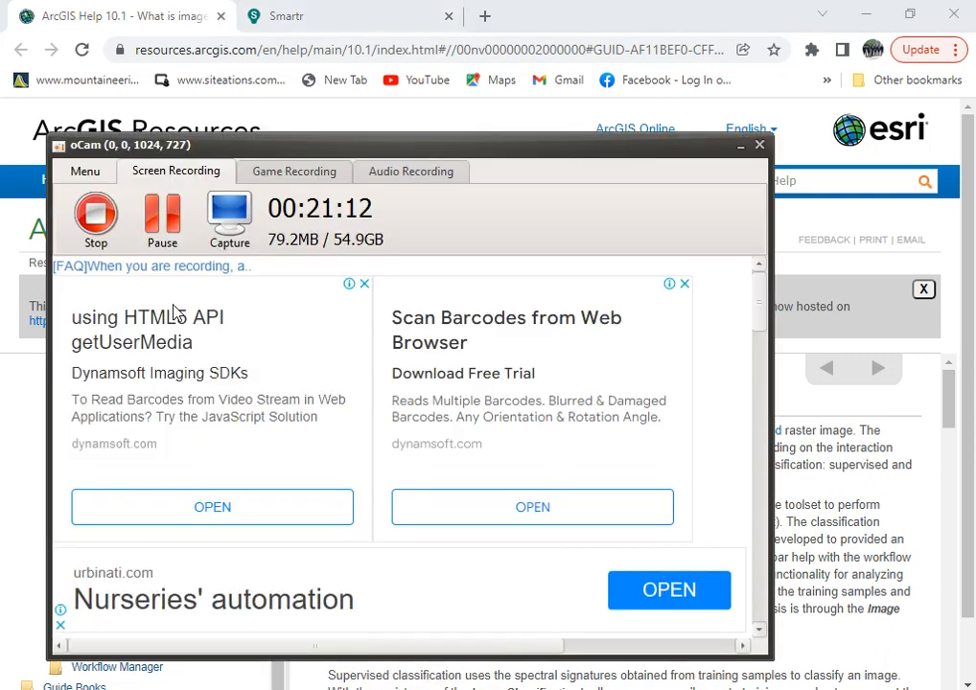